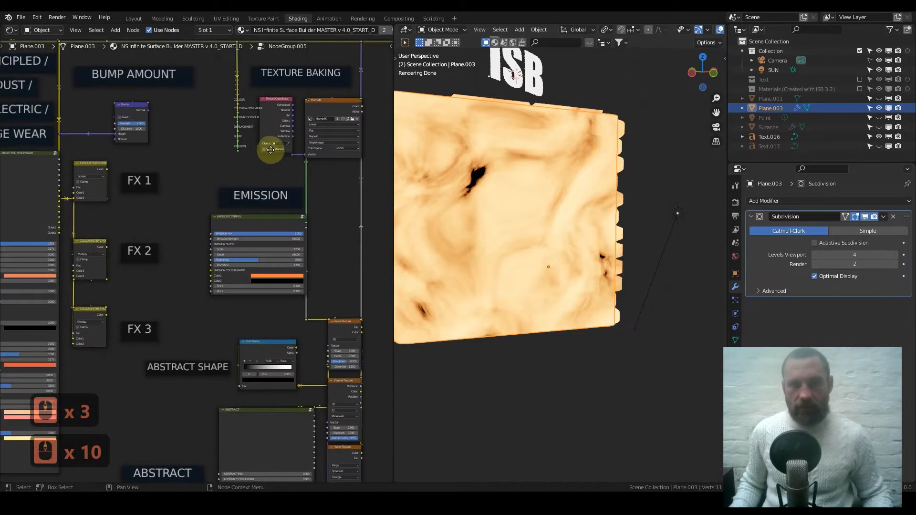
- Set the Emission Mix of the Emission Control node to 0
middle_drag(270, 150, 227, 194)
scroll(246, 176, up, 4)
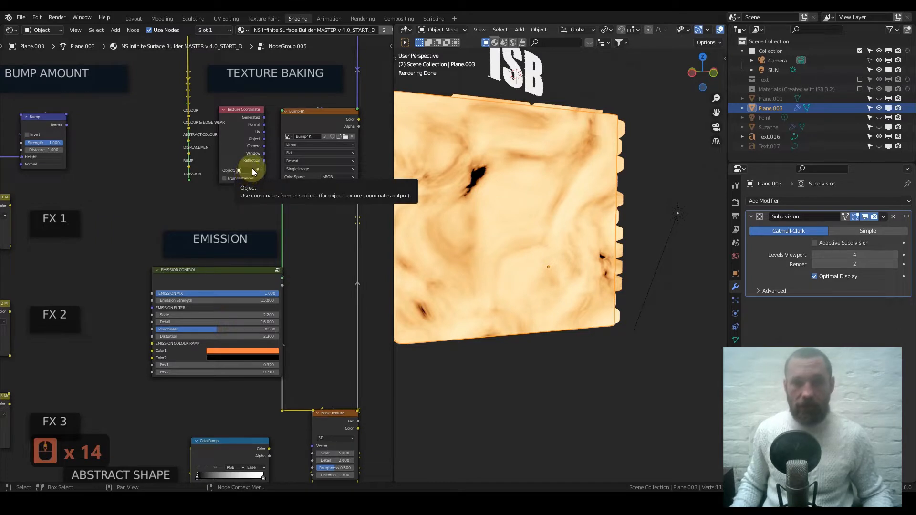
scroll(249, 175, down, 2)
scroll(240, 218, up, 2)
middle_drag(237, 229, 241, 156)
click(260, 222)
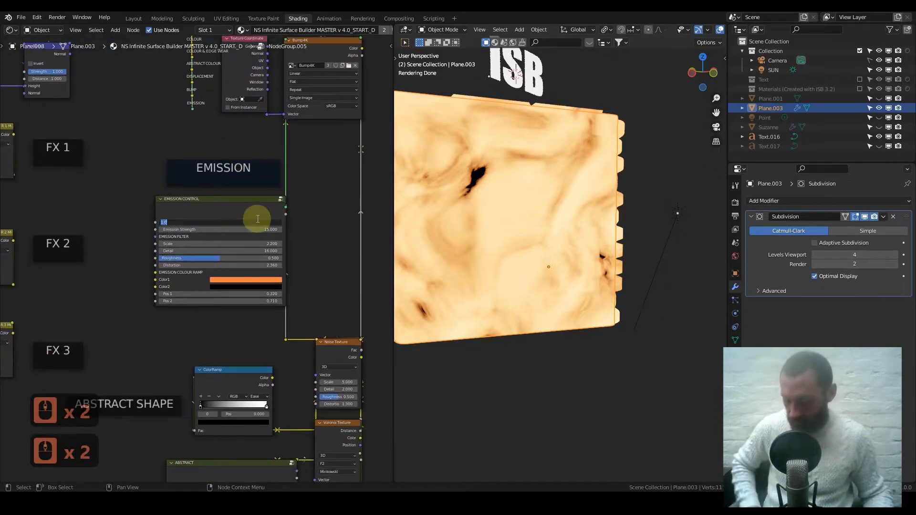
text(0)
key(Return)
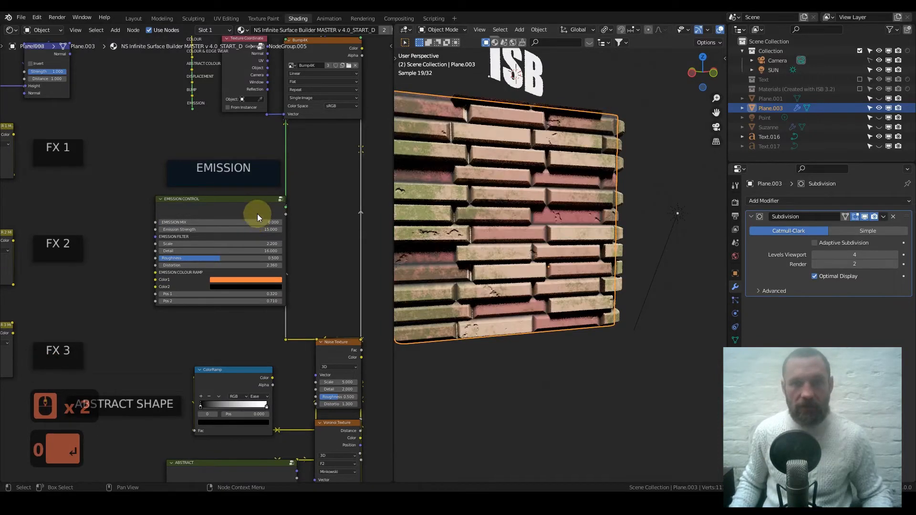
middle_drag(430, 188, 574, 179)
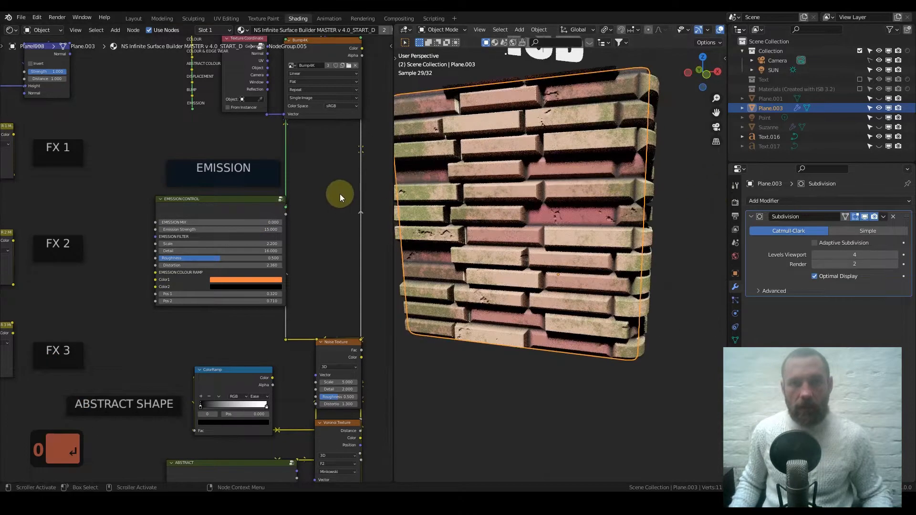
shift+middle_drag(504, 224, 528, 237)
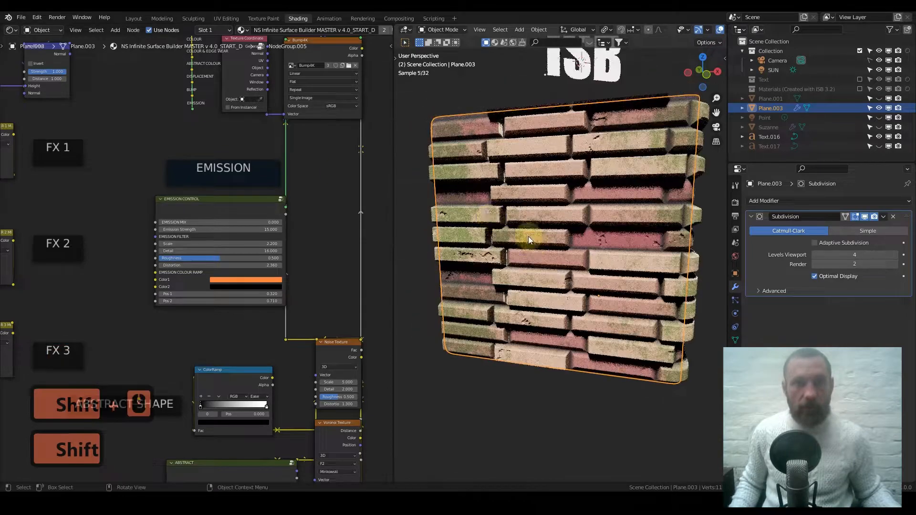
- Leave the node group and return to the material's top-level node tree
scroll(252, 150, down, 7)
key(Tab)
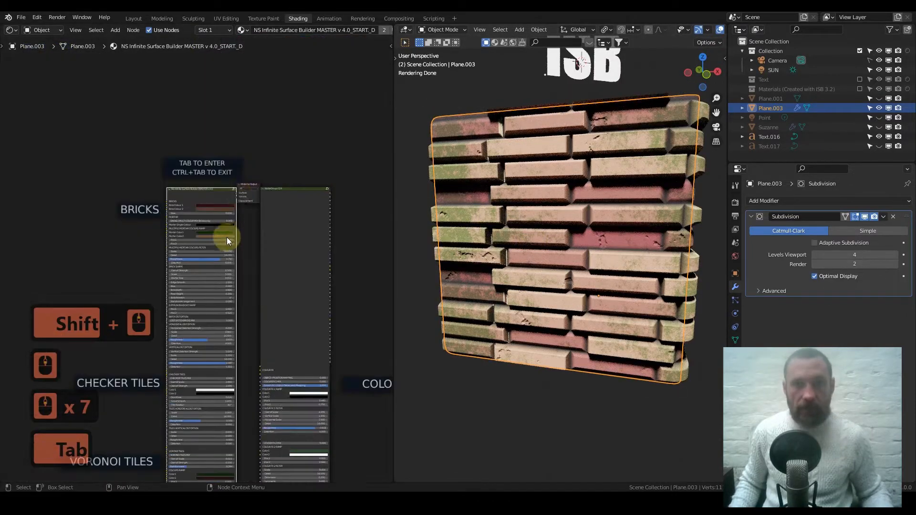
scroll(227, 237, up, 11)
scroll(230, 220, up, 4)
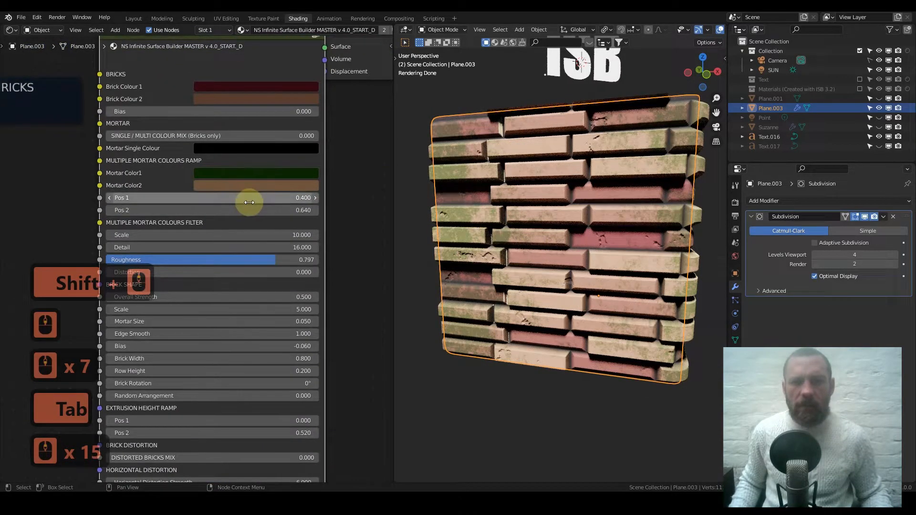
scroll(242, 218, down, 6)
scroll(239, 287, down, 10)
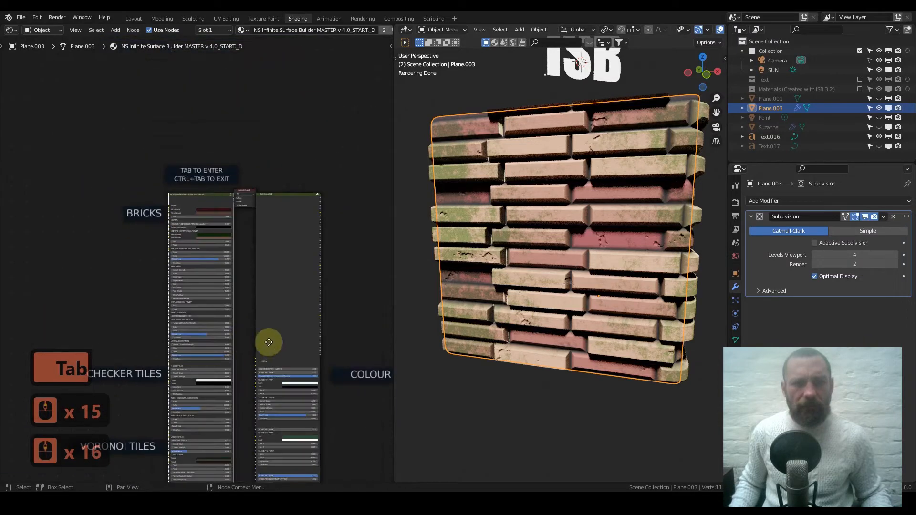
- Set the Colour FX 3 Mix to 0
middle_drag(277, 358, 209, 201)
scroll(209, 200, up, 7)
scroll(260, 396, up, 4)
scroll(259, 395, up, 1)
scroll(241, 281, up, 5)
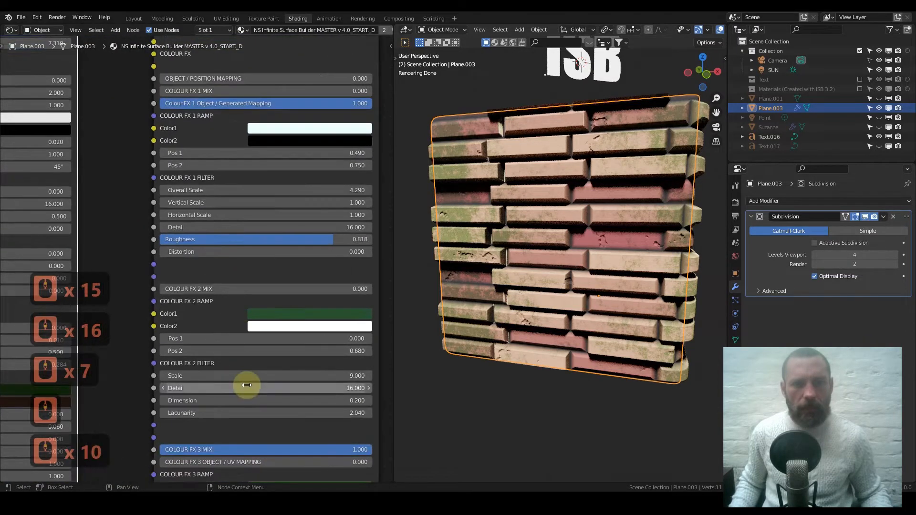
middle_drag(246, 382, 261, 257)
click(305, 282)
text(0)
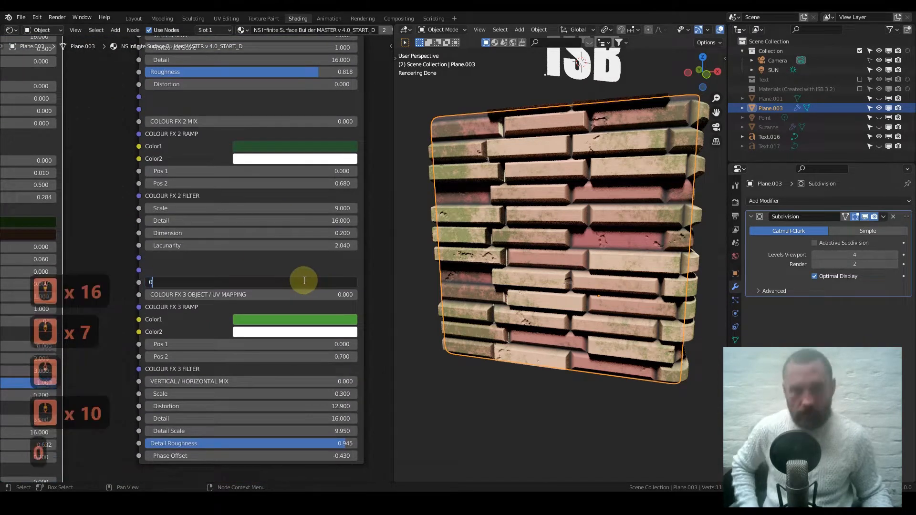
key(Return)
- Try the Colour FX 1 Mix at 1 and reduce it to 0.5
middle_drag(282, 126, 259, 230)
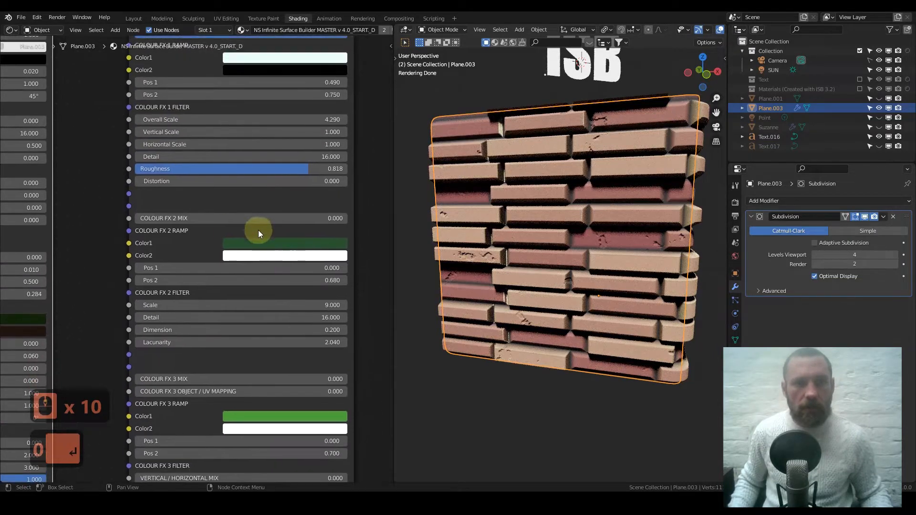
middle_drag(240, 155, 240, 202)
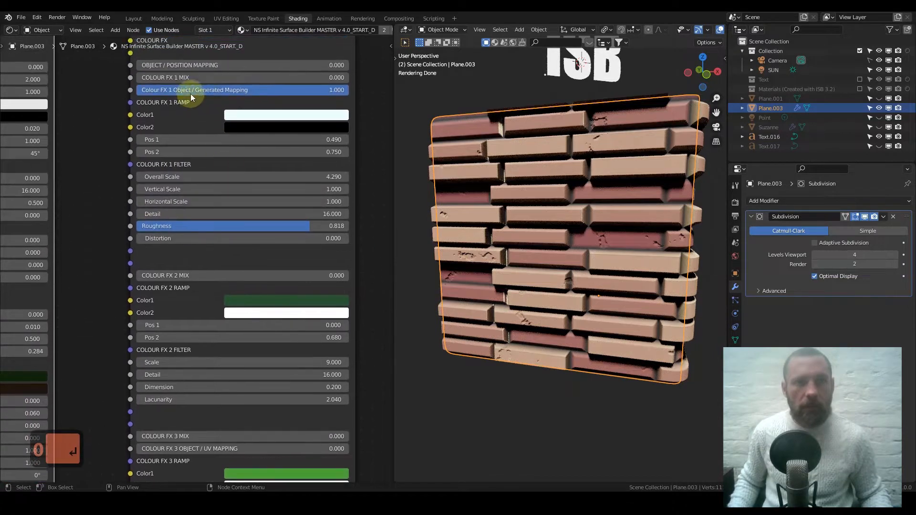
click(189, 78)
text(1)
key(Return)
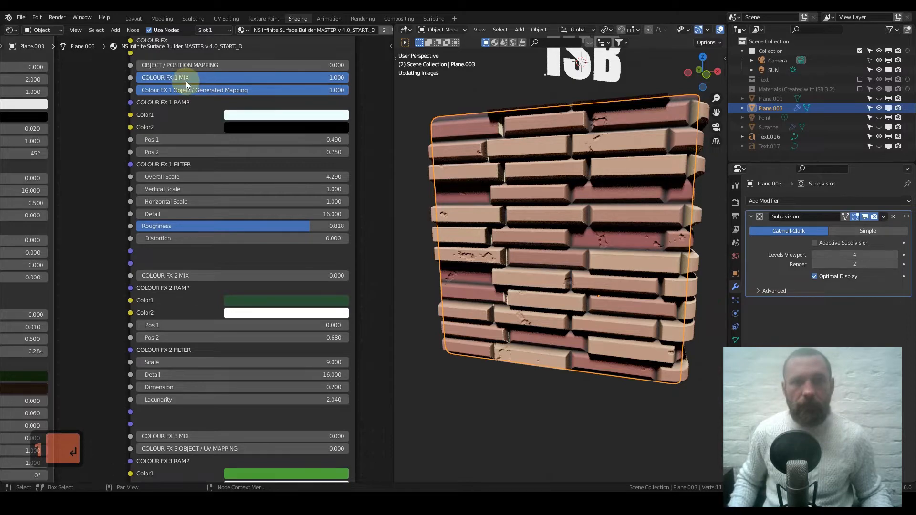
click(265, 77)
key(BackSpace)
text(.5)
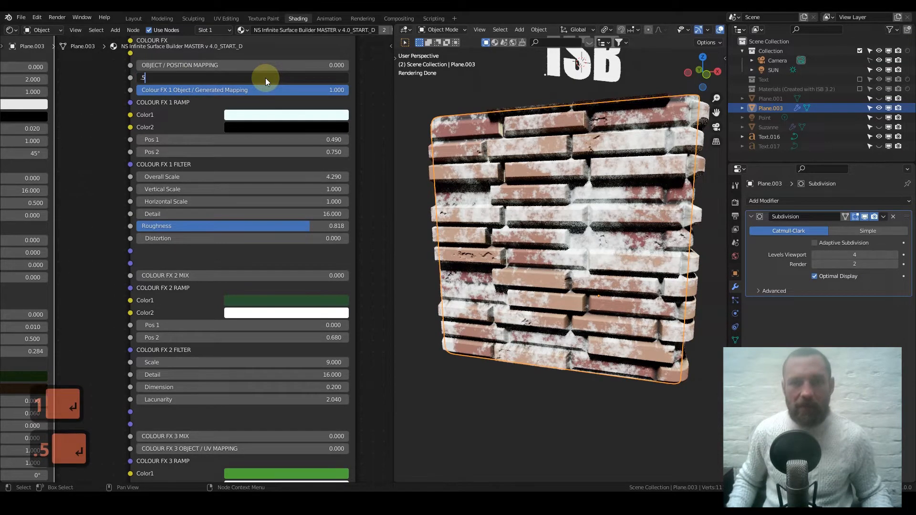
key(Return)
- Set the Colour FX 1 Mix to 0.2
click(268, 77)
key(BackSpace)
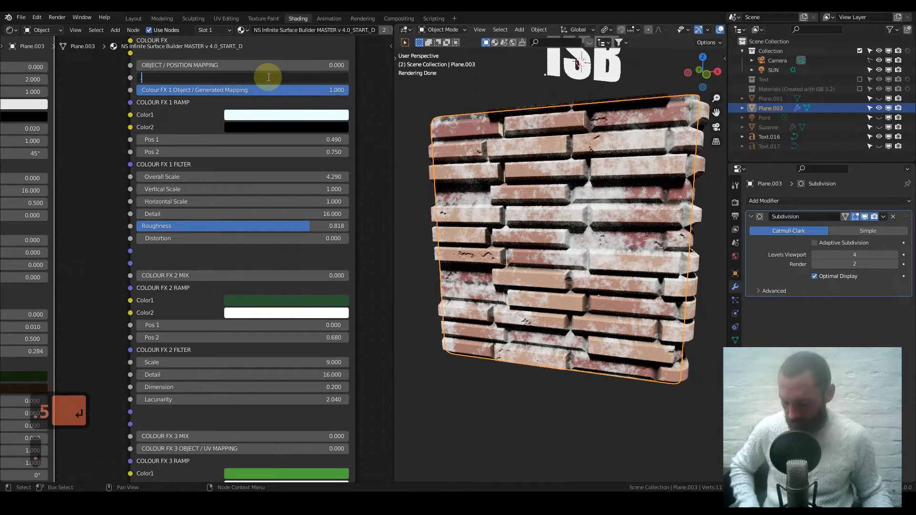
key(Return)
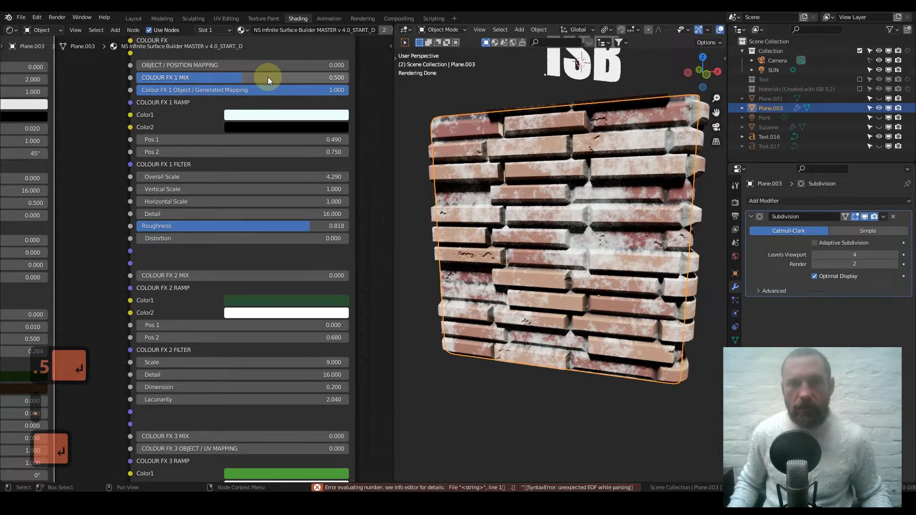
click(268, 77)
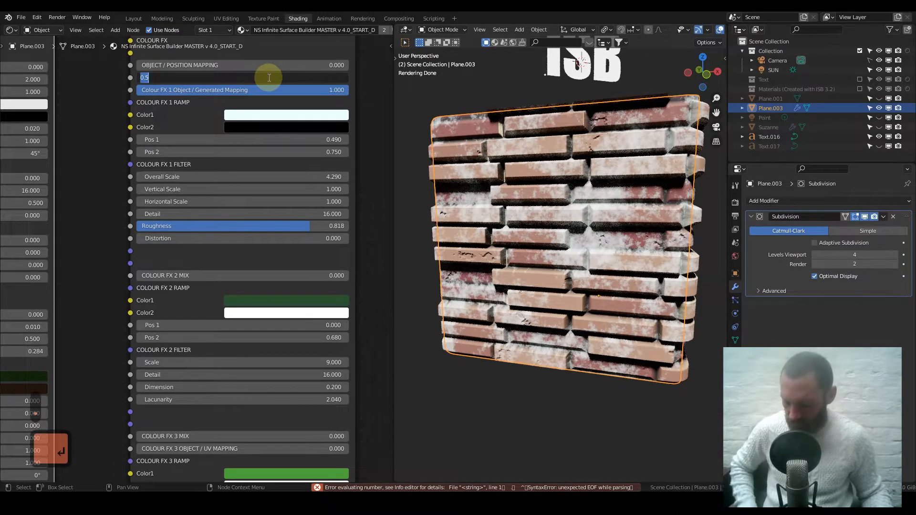
text(.2)
key(Return)
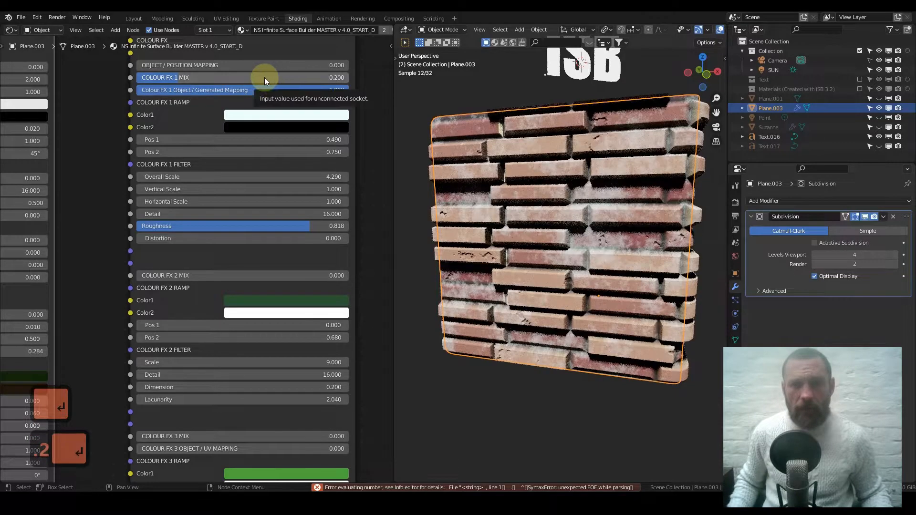
- Set the Scale in the Brick Shape settings to 8
scroll(198, 127, down, 5)
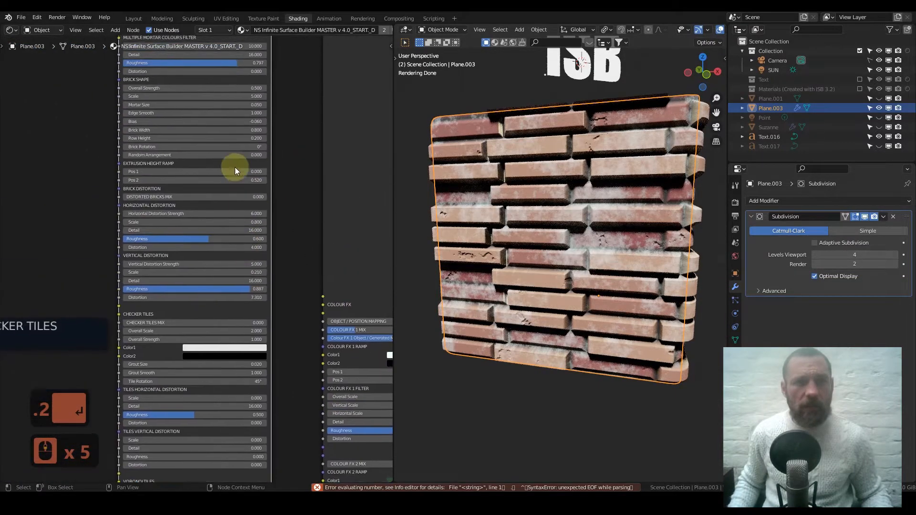
scroll(216, 121, up, 6)
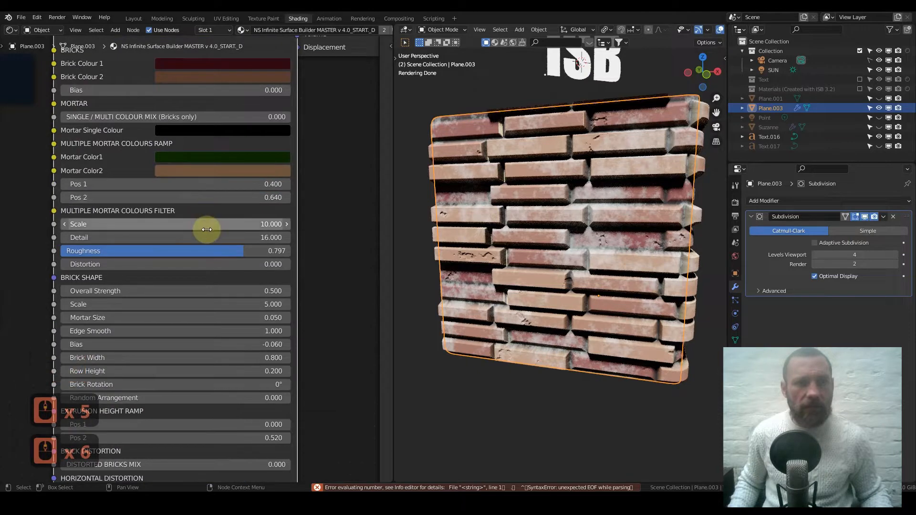
double_click(142, 304)
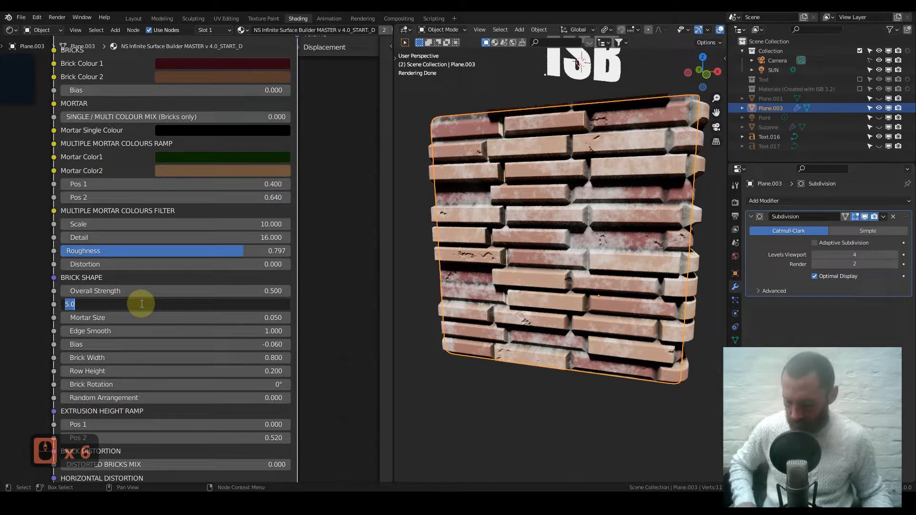
text(8)
key(Return)
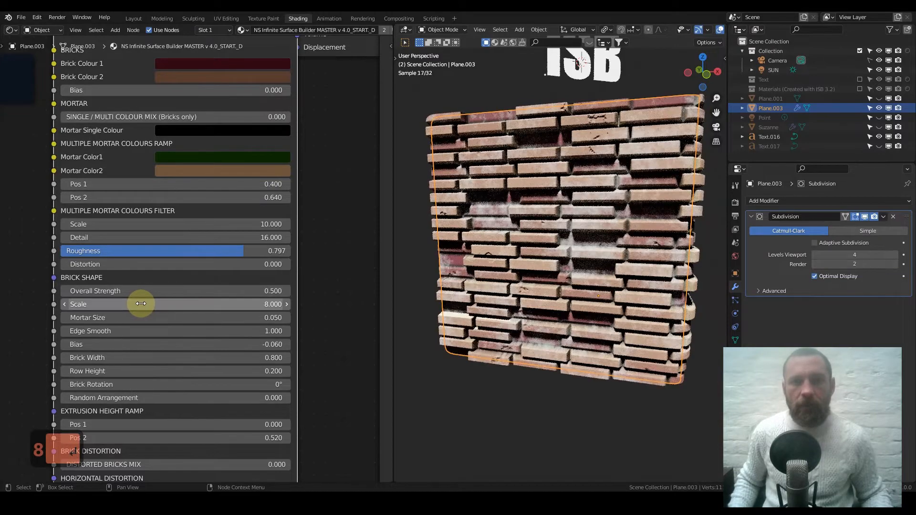
- Set the Random Chunks Mix in the Displacement FX settings to 0.3
scroll(144, 251, down, 11)
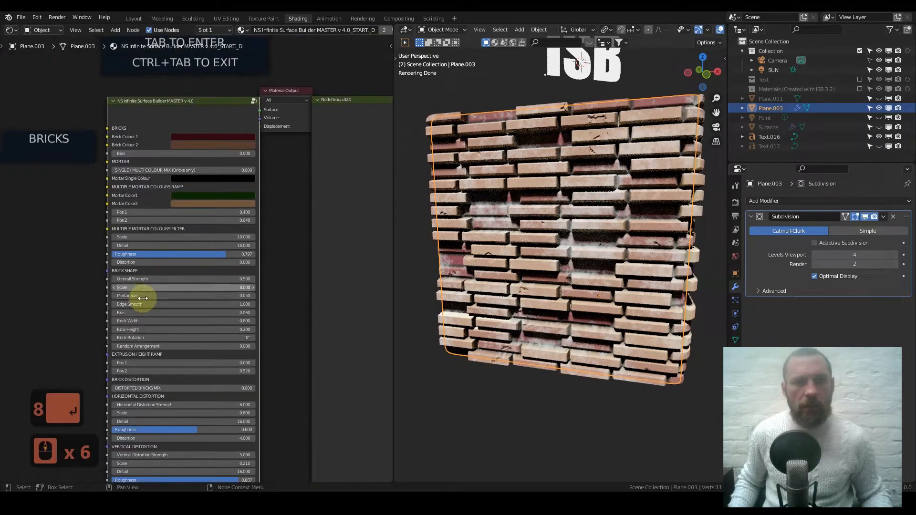
middle_drag(81, 289, 22, 160)
middle_drag(162, 309, 178, 189)
scroll(176, 254, up, 5)
middle_drag(32, 243, 272, 111)
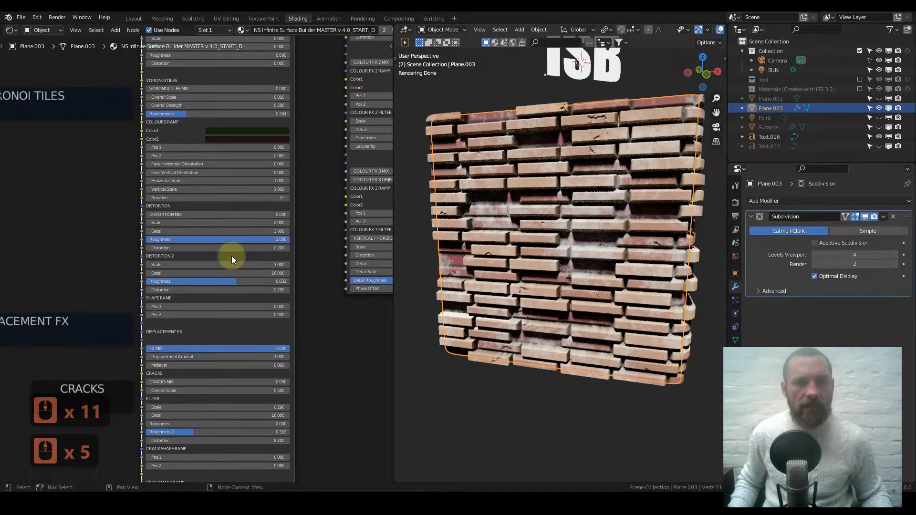
middle_drag(224, 375, 188, 224)
scroll(188, 227, up, 5)
middle_drag(180, 306, 192, 234)
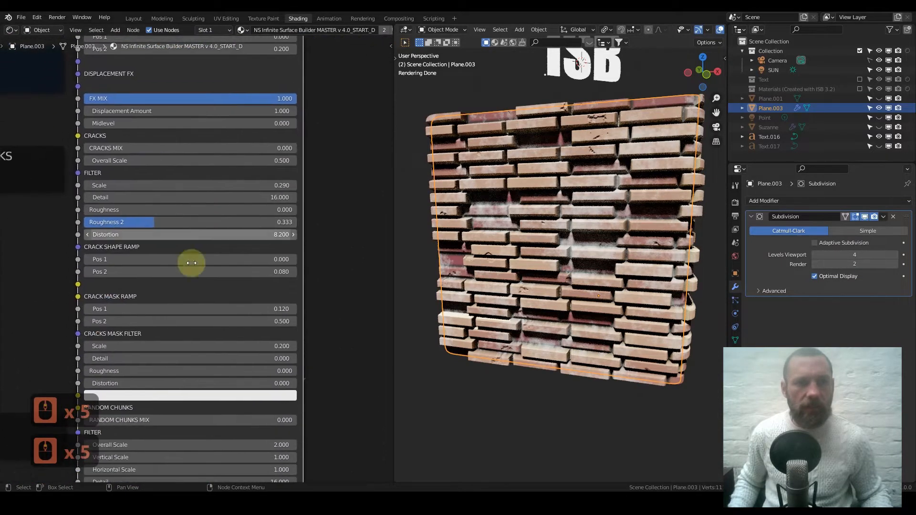
middle_drag(186, 277, 192, 189)
middle_drag(162, 273, 144, 186)
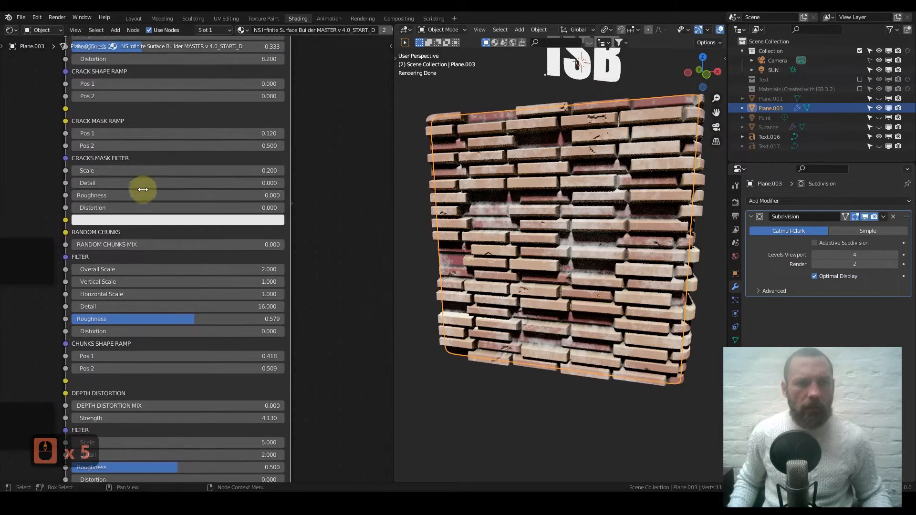
click(114, 245)
text(.3)
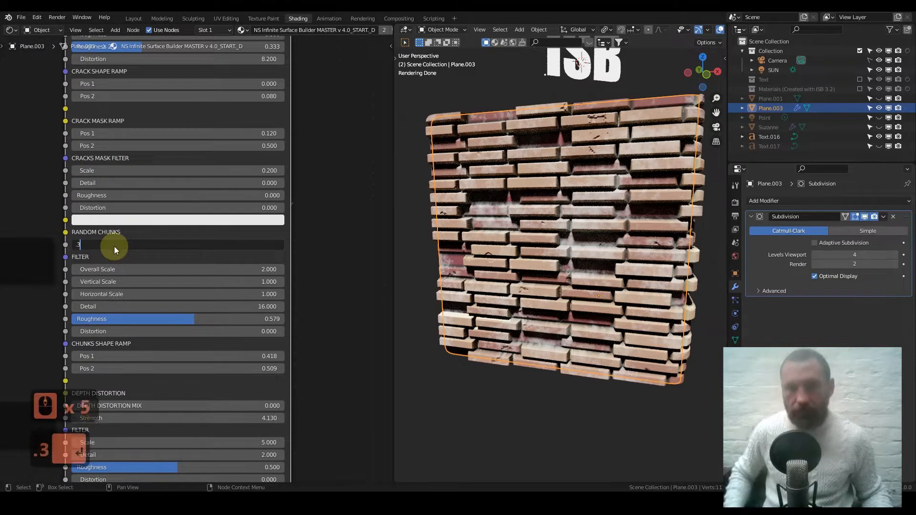
key(Return)
- Increase the Random Chunks Mix to 0.4
click(114, 245)
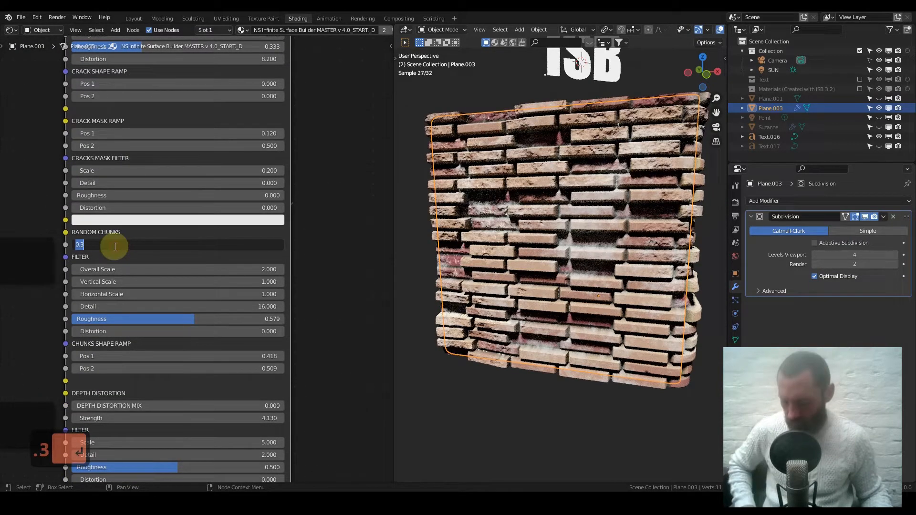
text(.4)
key(Return)
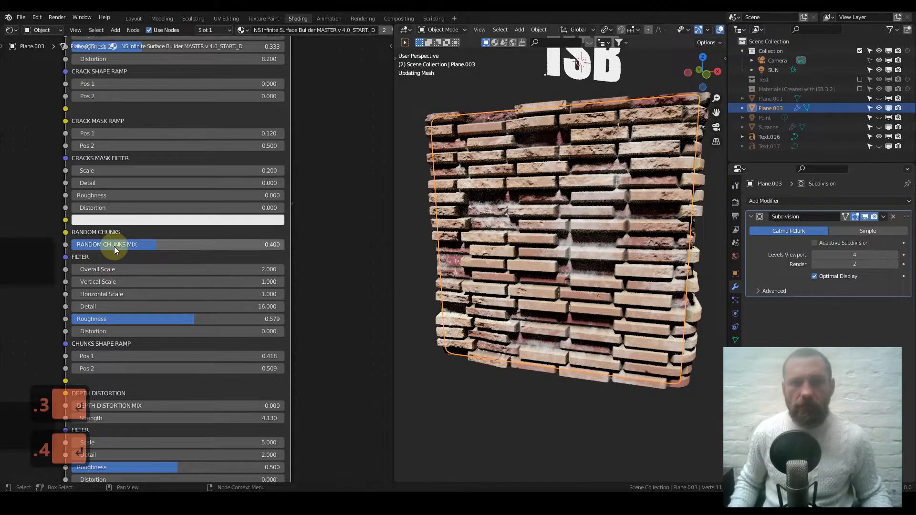
- Inspect the brick object's underlying mesh in Edit Mode and return to Object Mode to view it from several angles
middle_drag(557, 198, 537, 267)
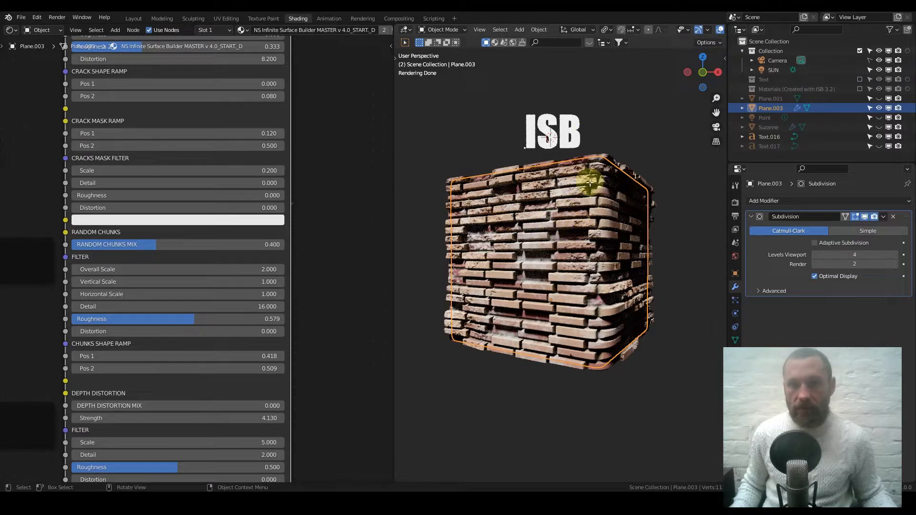
key(Tab)
middle_drag(592, 236, 580, 264)
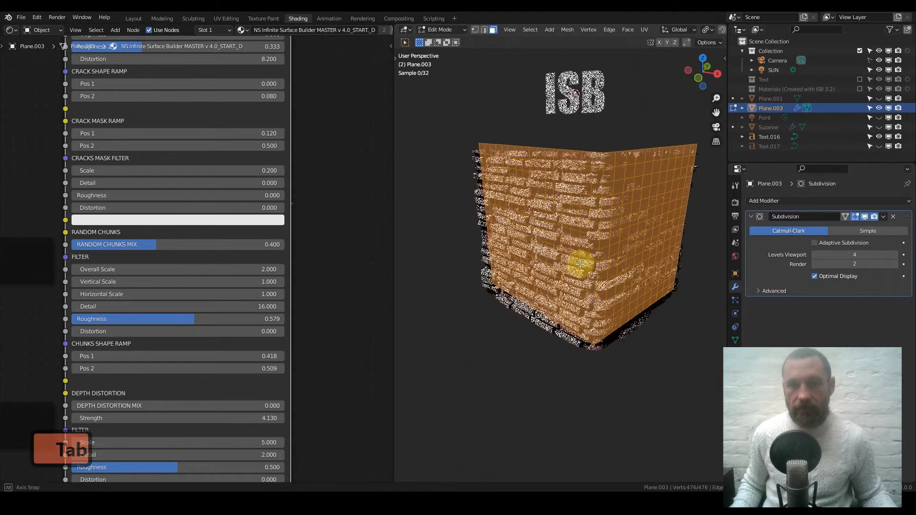
key(Tab)
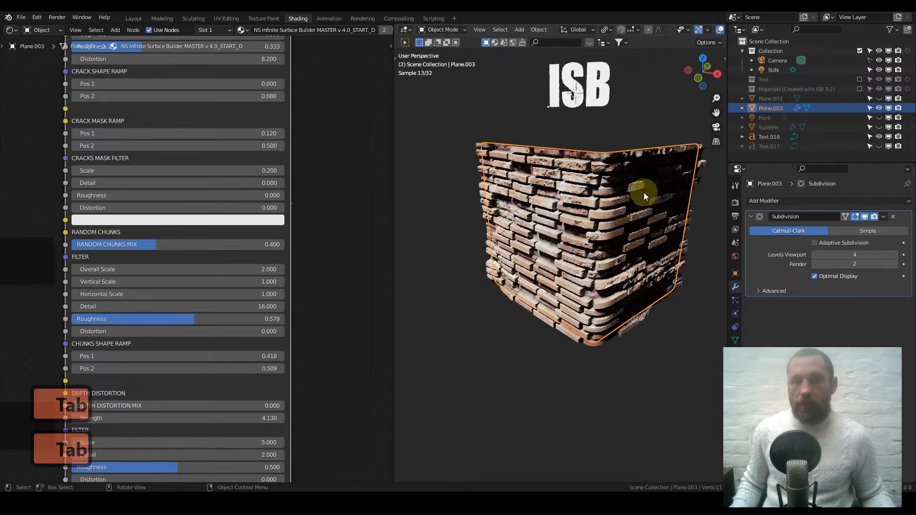
middle_drag(643, 198, 568, 230)
scroll(601, 215, down, 2)
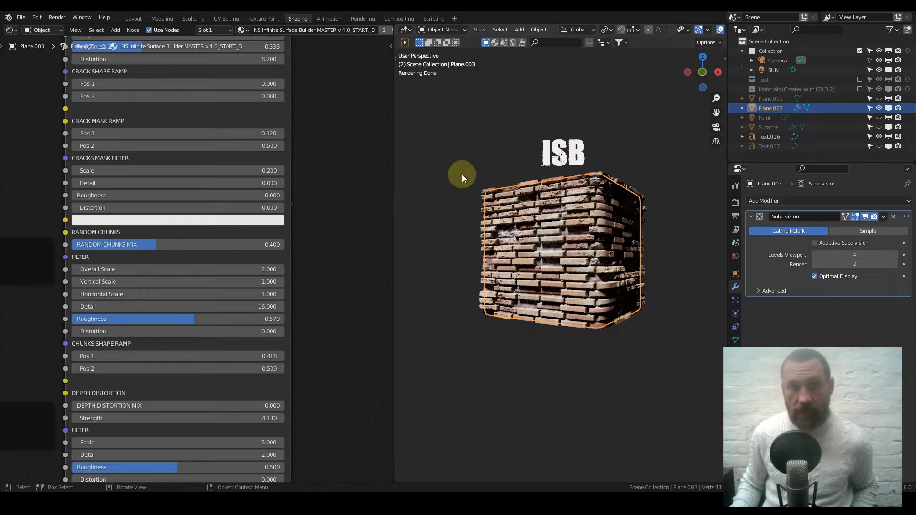
- Change the Shader Editor area to the UV Editor
click(12, 31)
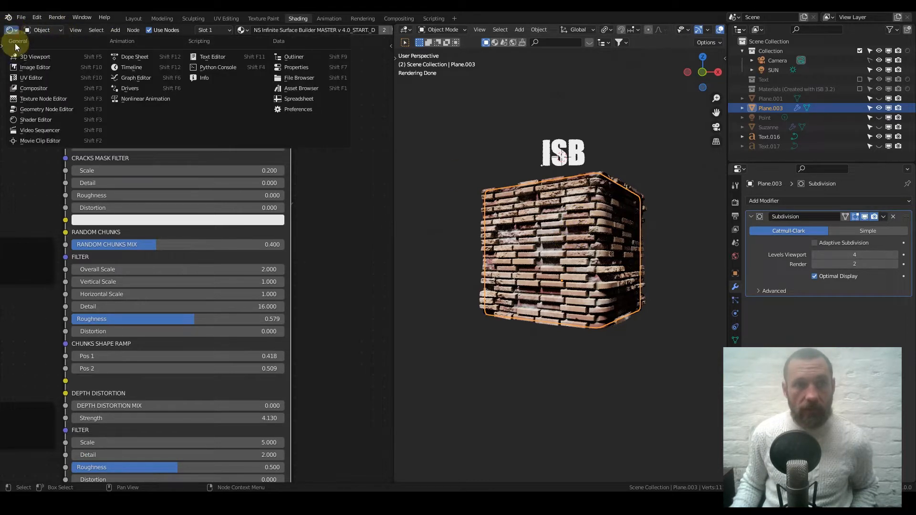
click(31, 78)
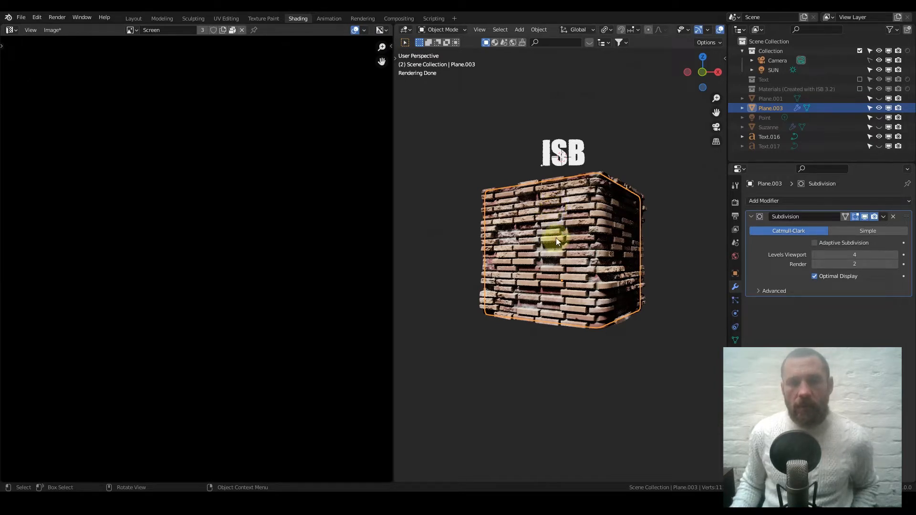
- In Edit Mode, try a Cube Projection on the brick object's faces and replace it with a standard Unwrap
key(Tab)
scroll(277, 210, down, 6)
scroll(266, 212, down, 5)
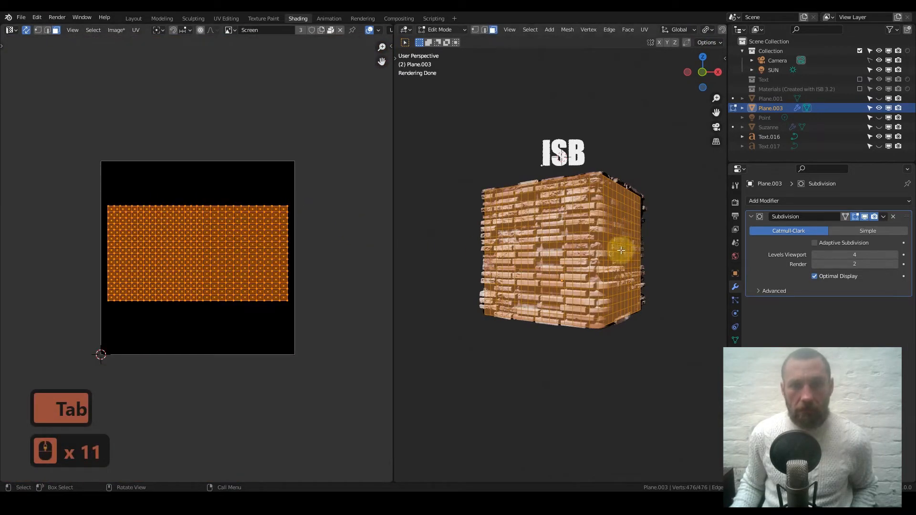
key(u)
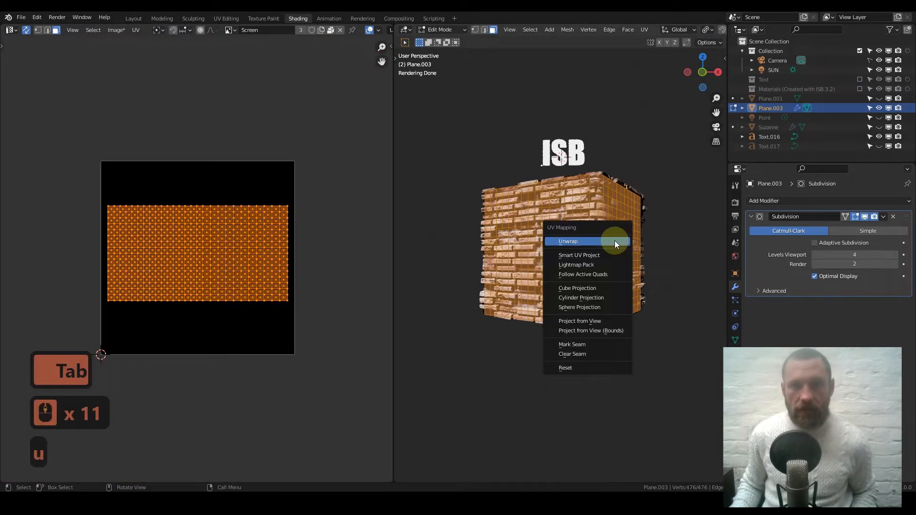
click(608, 289)
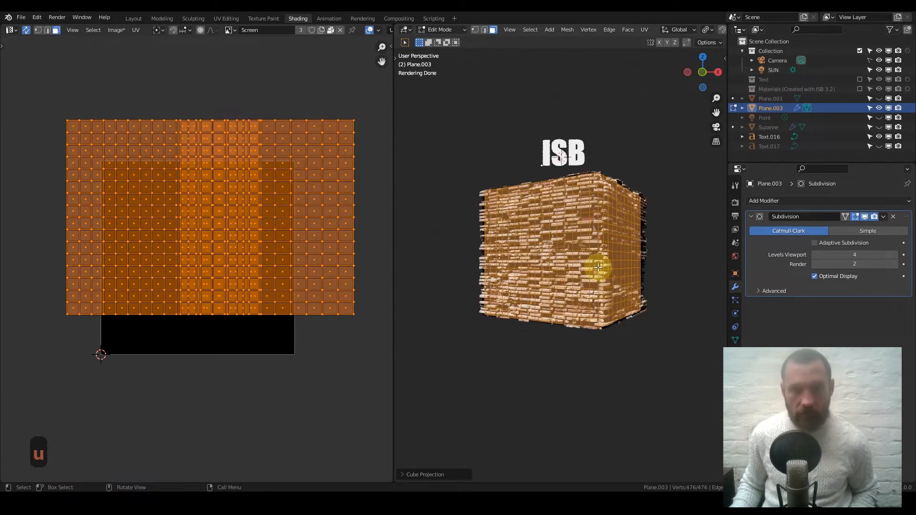
key(u)
click(596, 219)
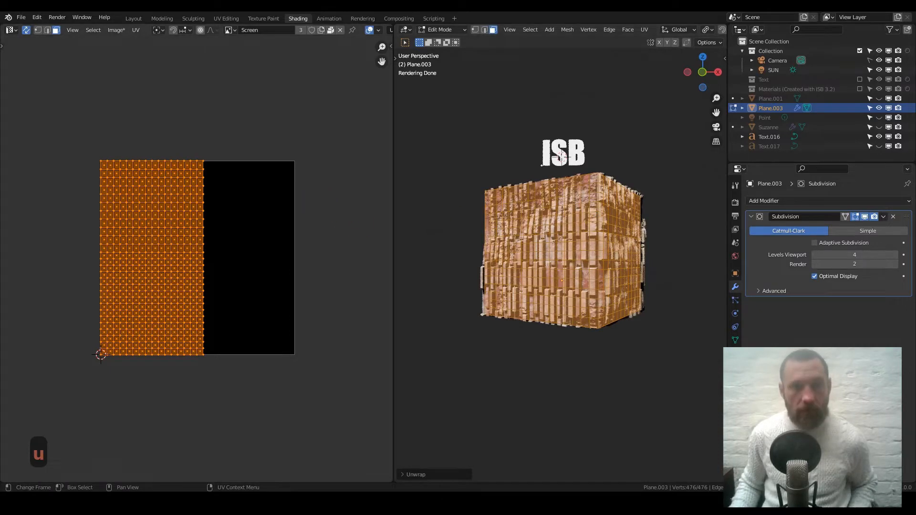
- Rotate the UV island a quarter turn so it lies horizontally and move it over the image square
key(r)
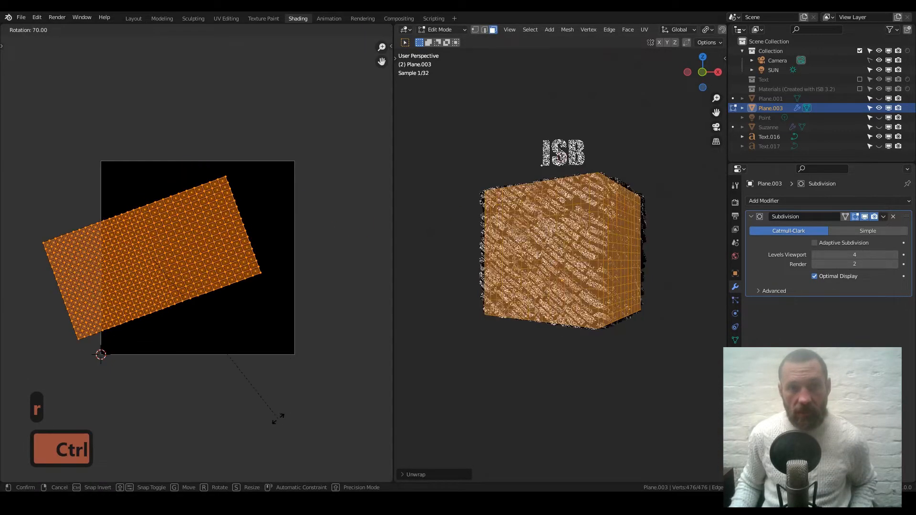
click(206, 414)
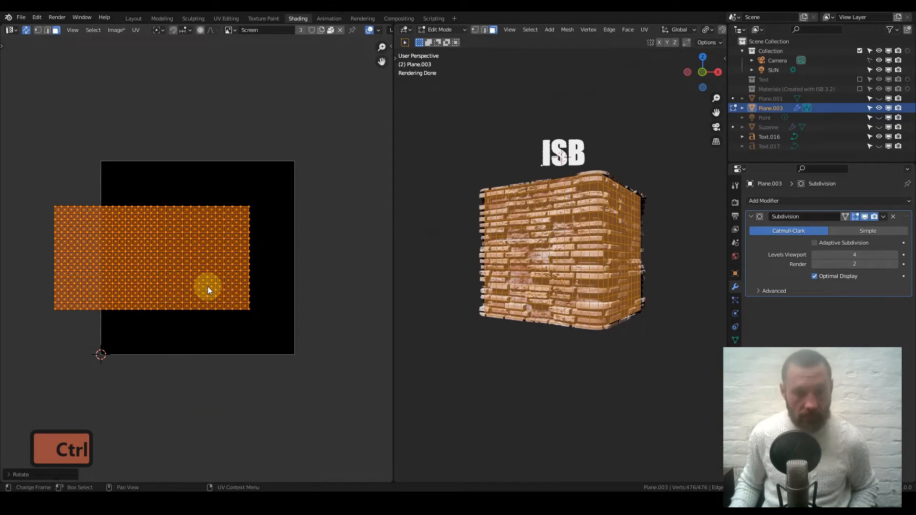
key(g)
key(shift)
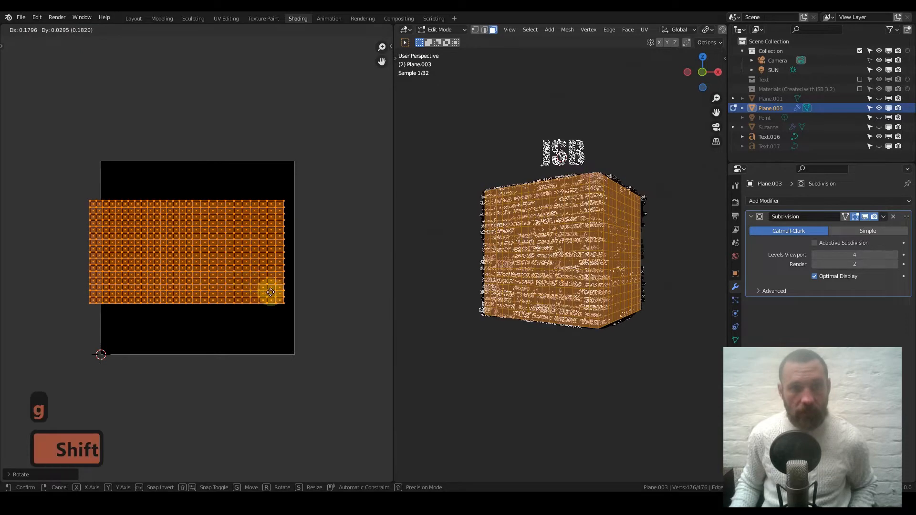
click(335, 314)
- Scale the UV island down slightly and nudge it to fit inside the image bounds, and return to Object Mode
key(s)
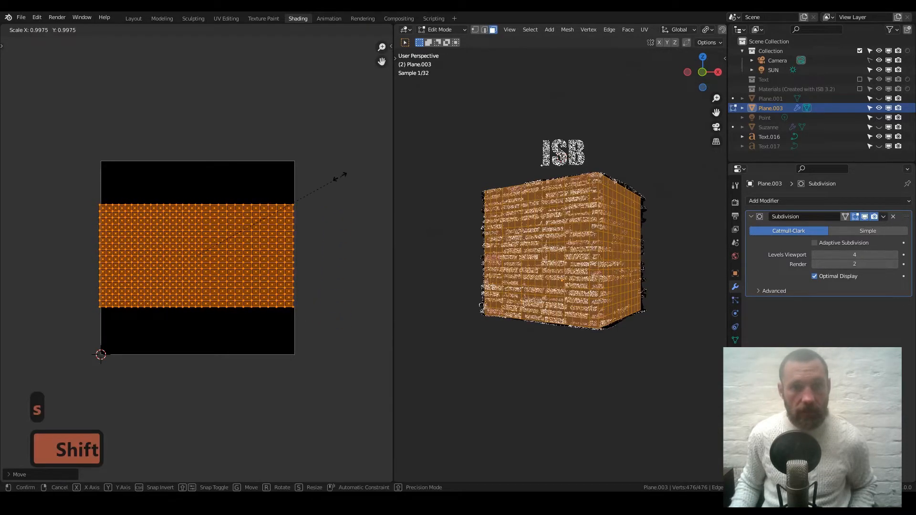
click(314, 201)
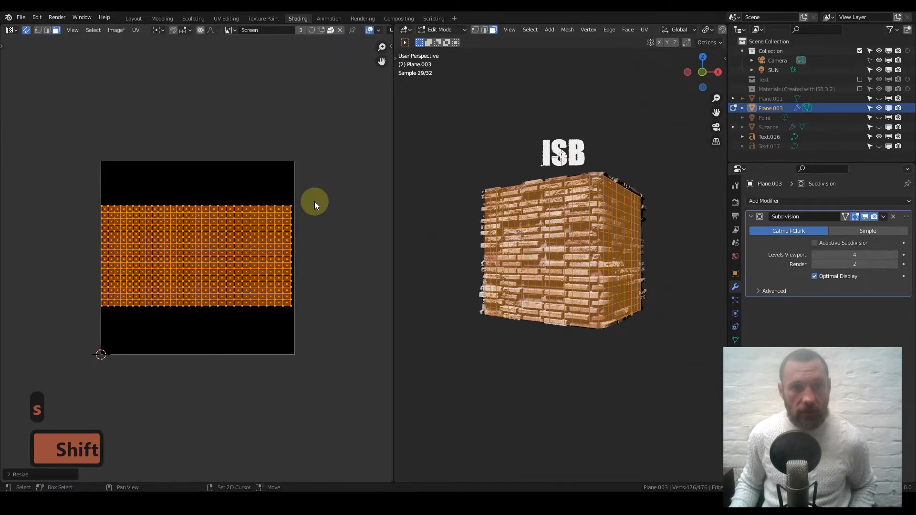
key(g)
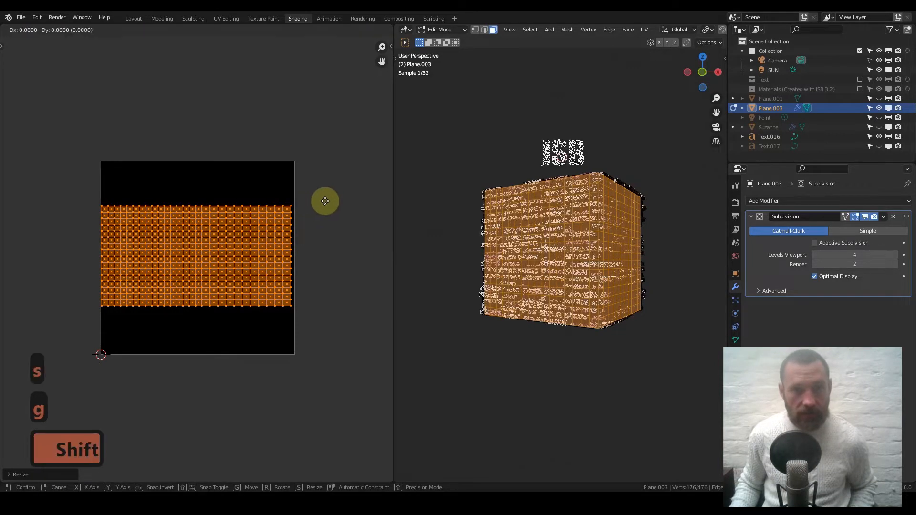
click(325, 202)
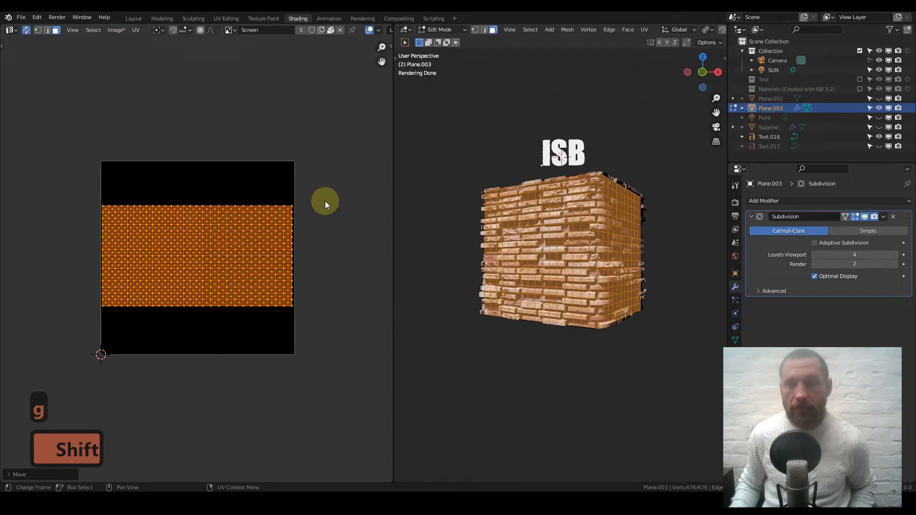
key(Tab)
- Duplicate the brick object and place the copy about 20 m away along the global X axis
scroll(551, 262, up, 2)
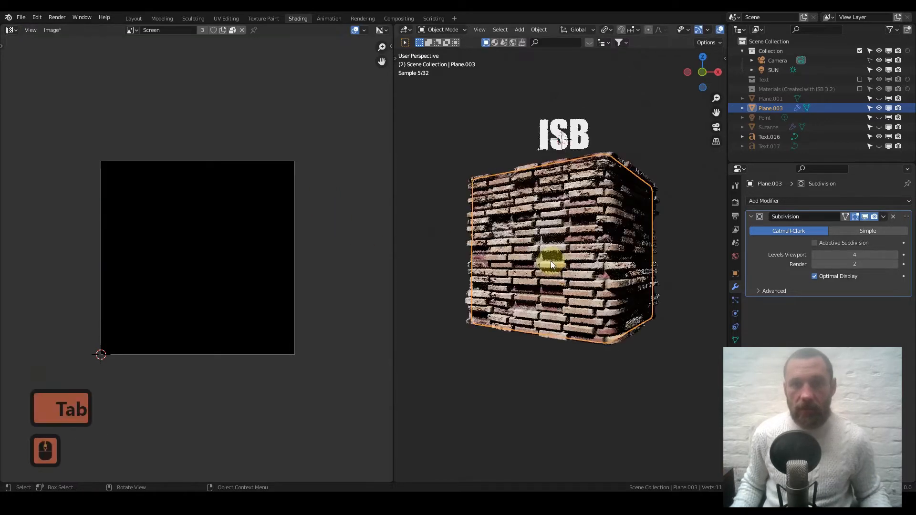
scroll(551, 262, up, 1)
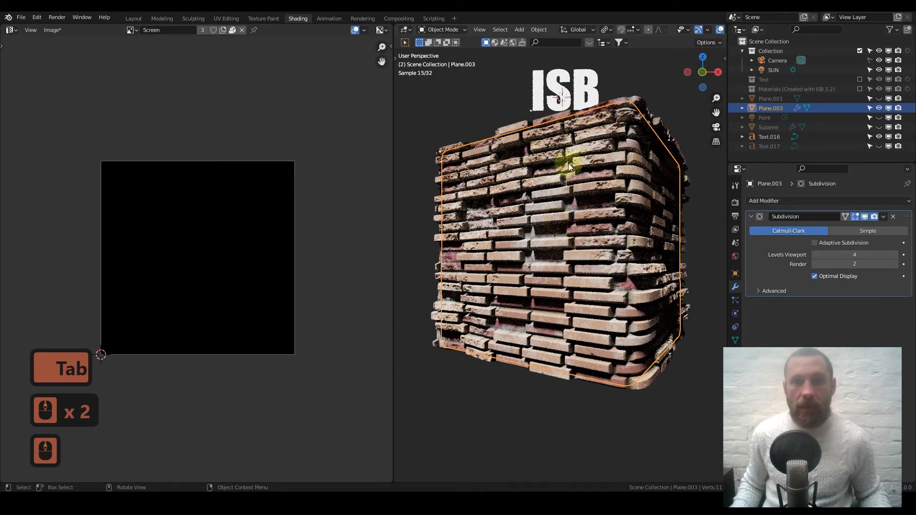
scroll(524, 196, down, 4)
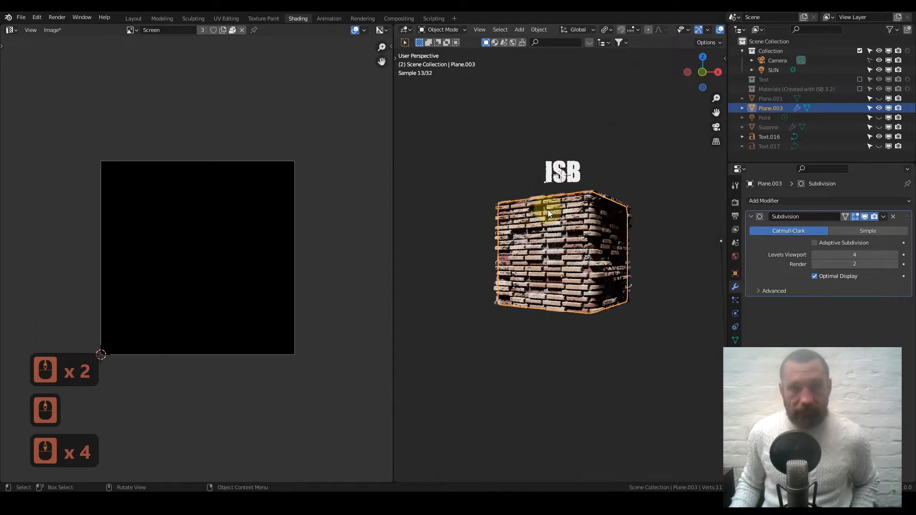
key(shift+d)
key(x)
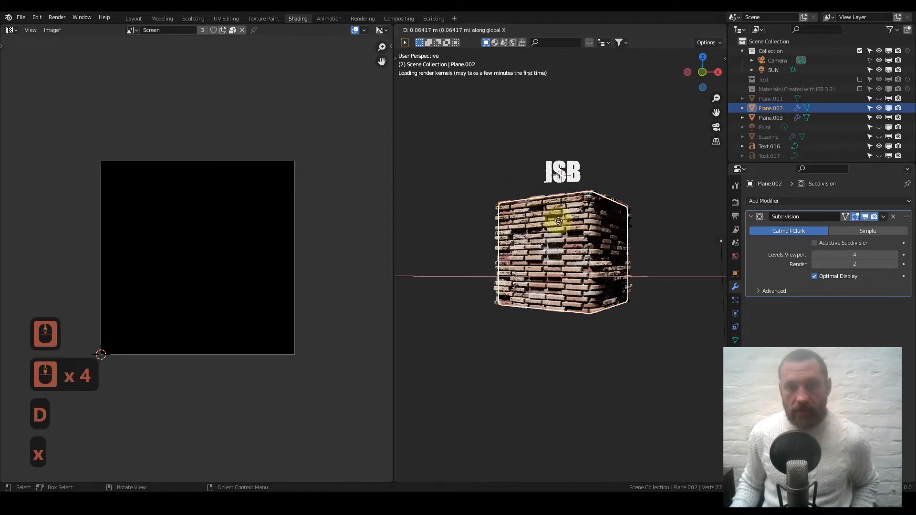
click(677, 237)
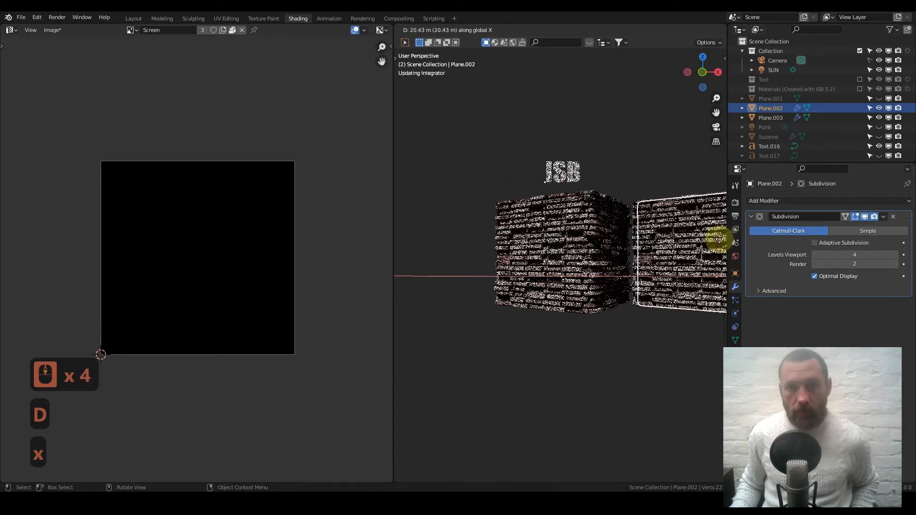
shift+middle_drag(679, 236, 568, 225)
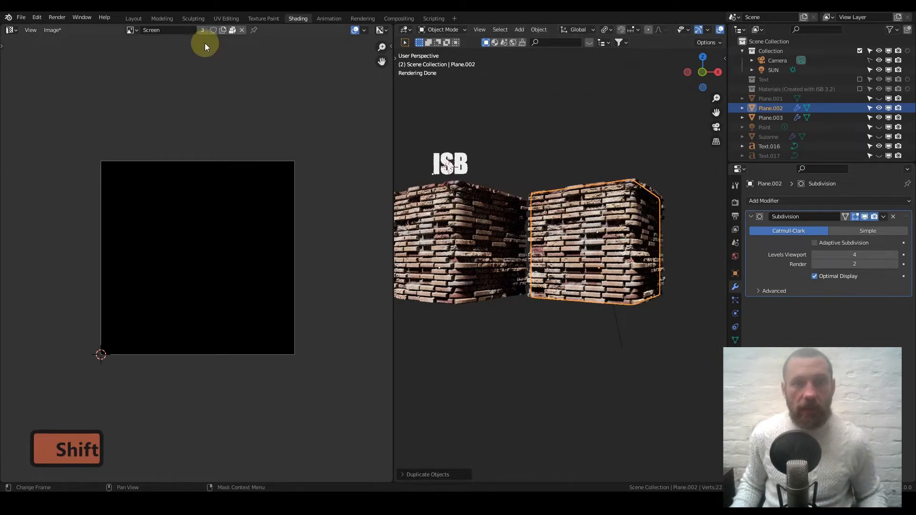
- Switch the UV Editor area back to the Shader Editor and unlink the brick material from the duplicated object
click(10, 31)
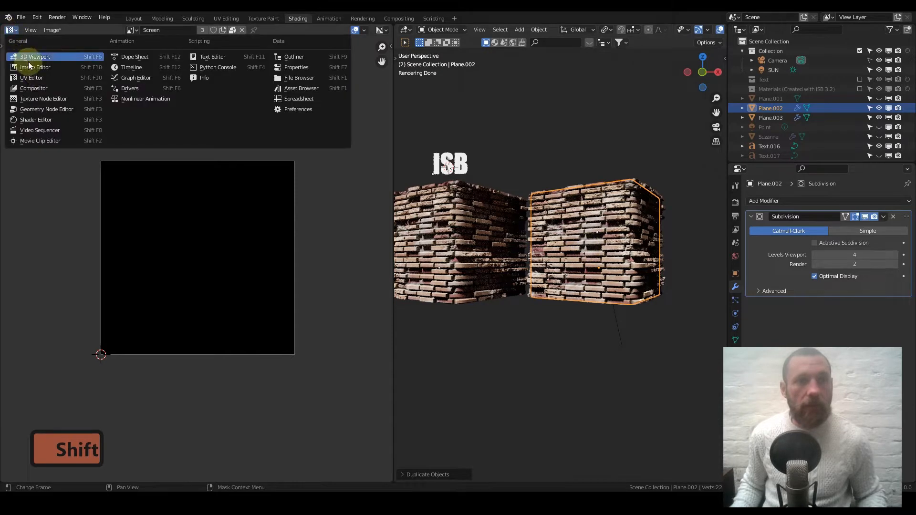
click(55, 121)
scroll(374, 31, down, 4)
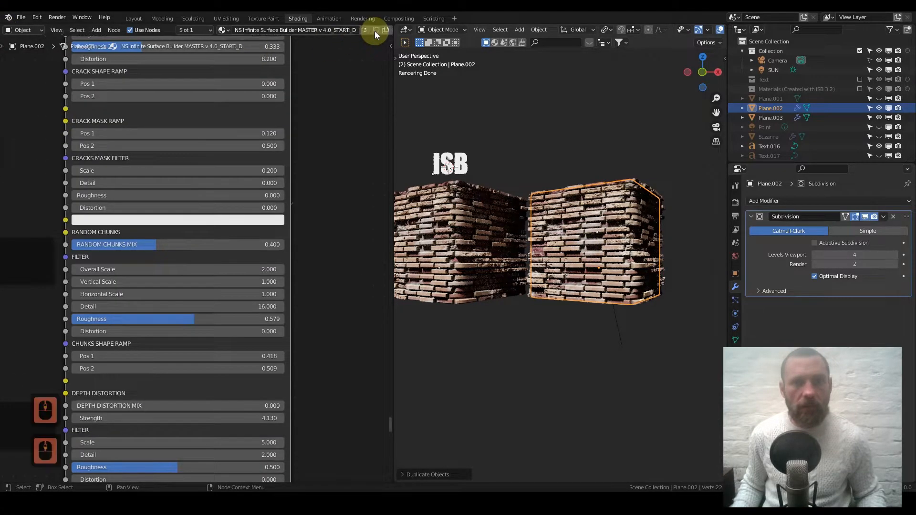
click(318, 31)
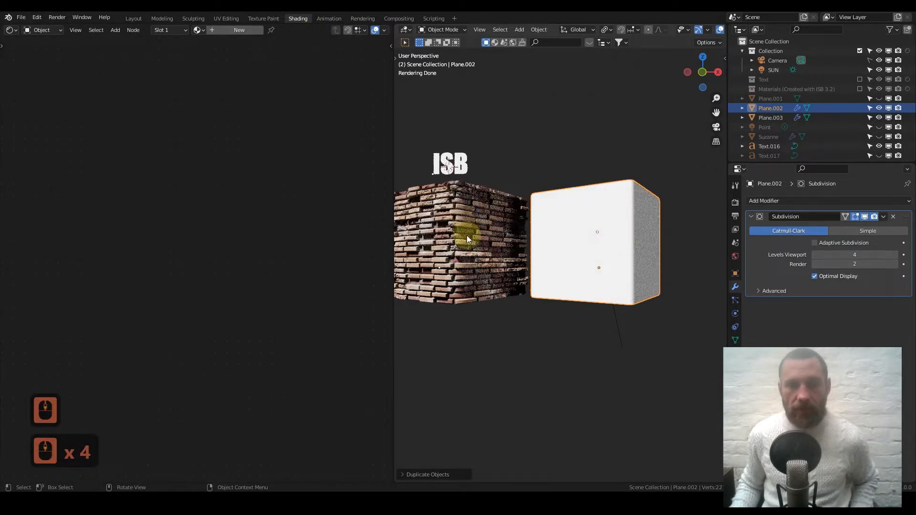
- Select the original brick object, enter its material node group and preview the COLOUR output in the texture baking section
ctrl+middle_drag(466, 248, 508, 242)
click(412, 246)
shift+middle_drag(412, 247, 506, 234)
scroll(200, 172, down, 9)
scroll(220, 125, down, 3)
key(Tab)
scroll(238, 135, down, 3)
scroll(247, 130, up, 8)
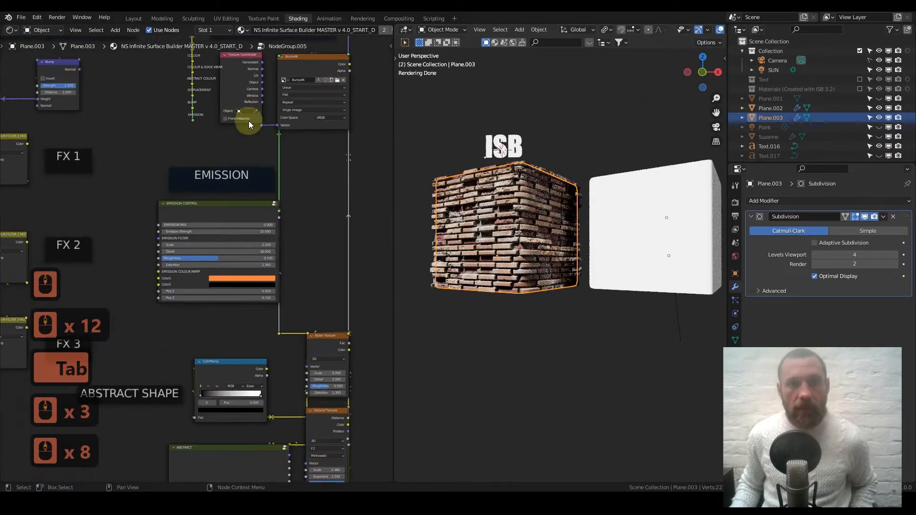
scroll(249, 123, up, 12)
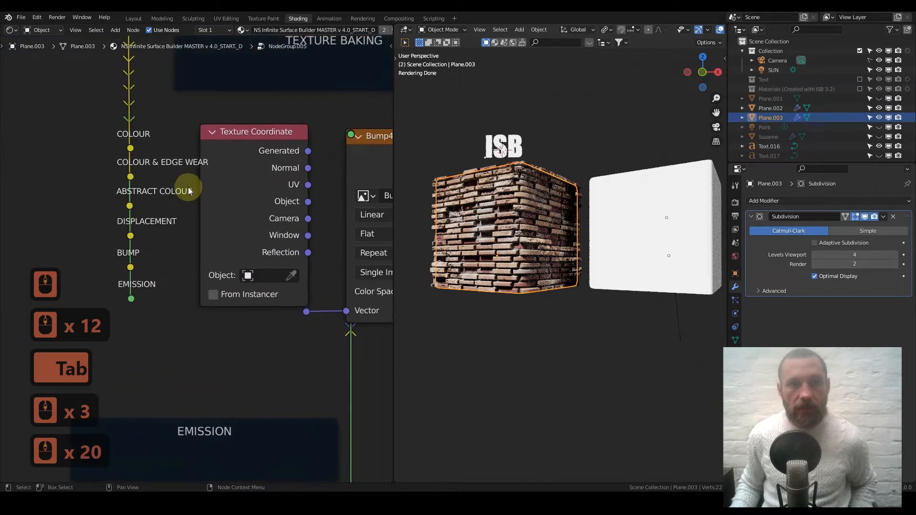
ctrl+shift+click(130, 148)
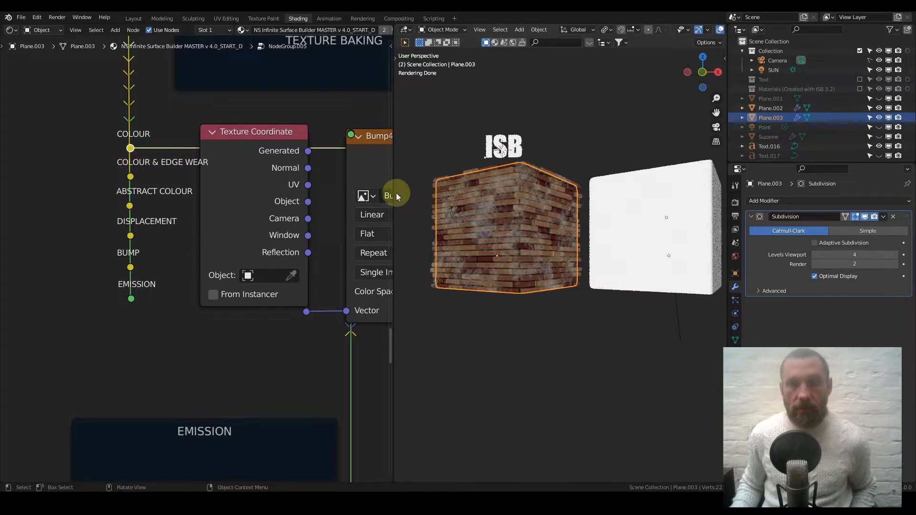
- Inspect the colour preview on the brick object and select the Bump4K image texture node in the texture baking section
scroll(486, 227, up, 3)
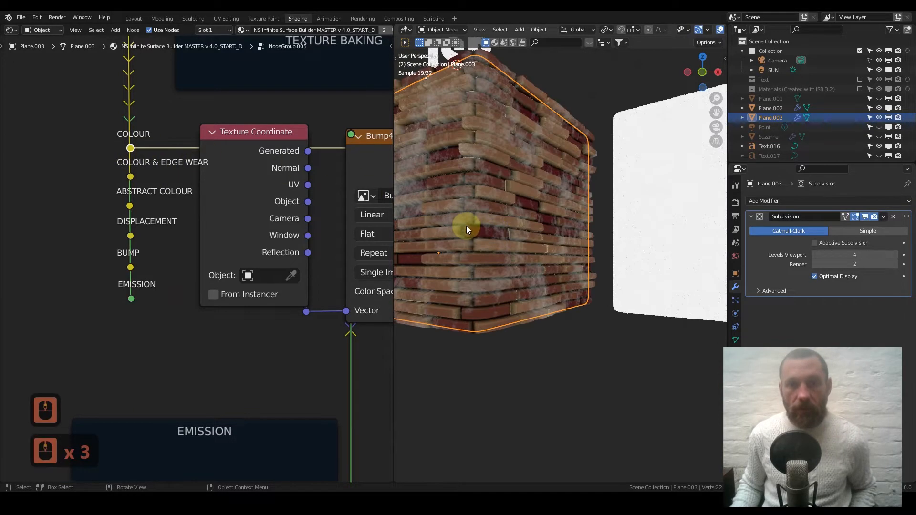
shift+middle_drag(502, 231, 552, 222)
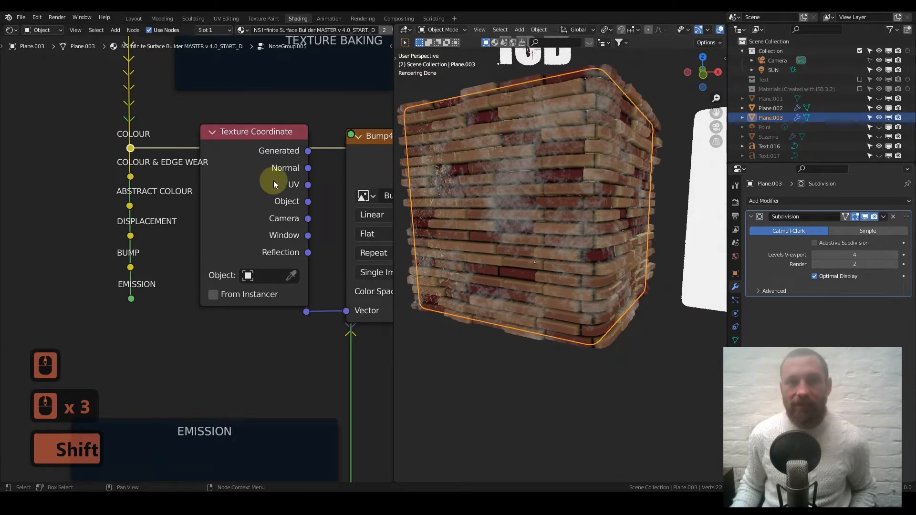
scroll(273, 181, down, 3)
middle_drag(352, 181, 203, 140)
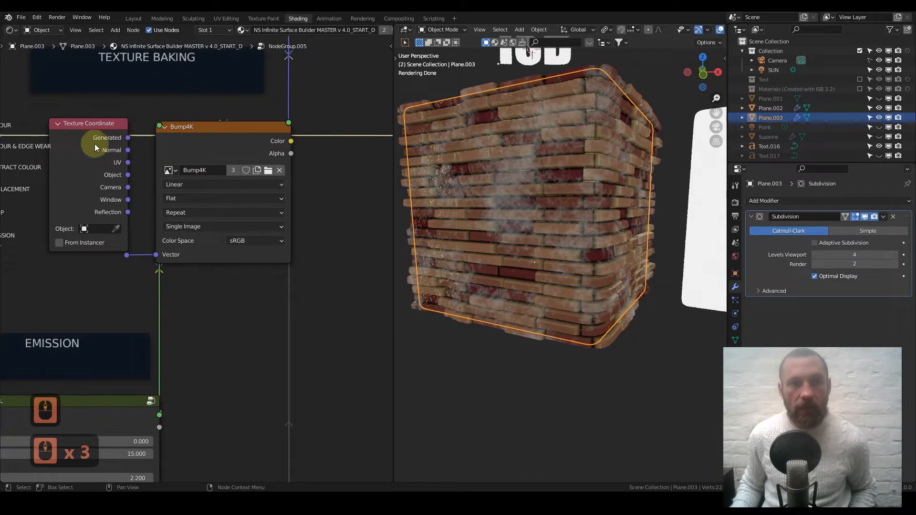
click(190, 147)
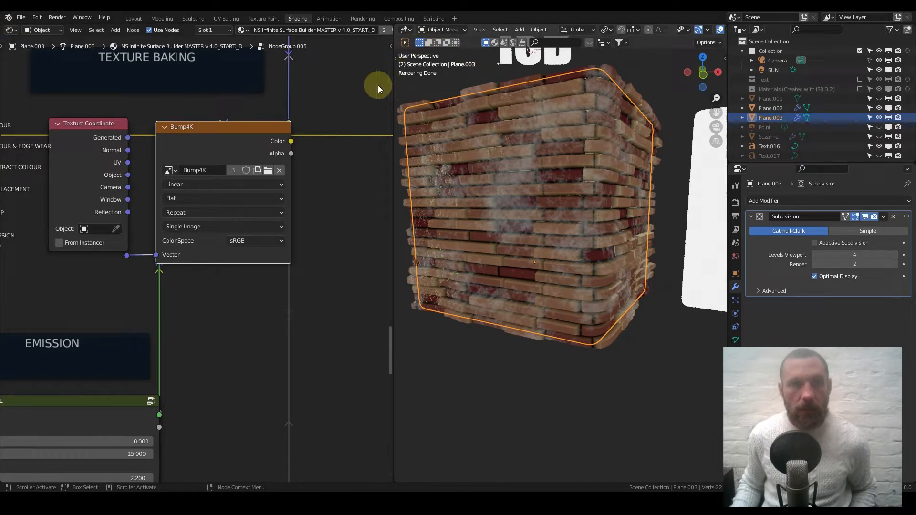
- Widen the 3D viewport, split it horizontally and change the upper area to an Image Editor
drag(393, 83, 282, 91)
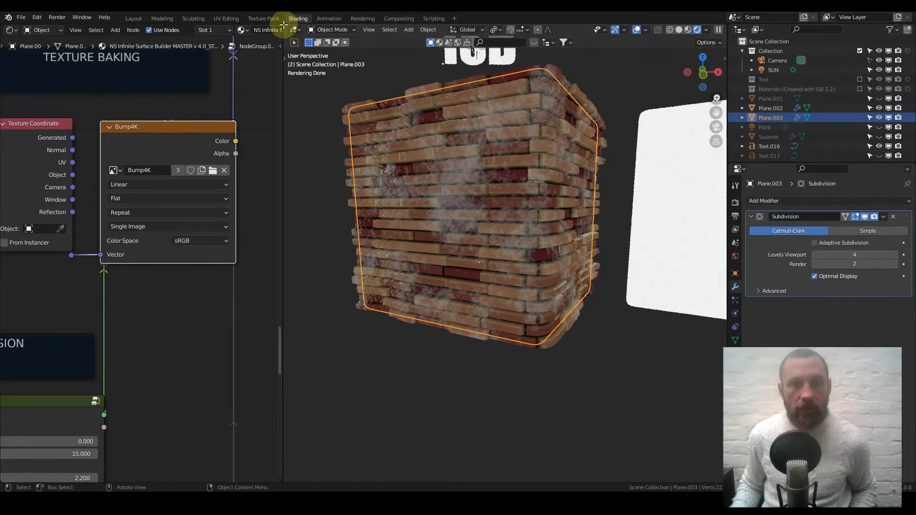
drag(286, 36, 288, 130)
click(299, 29)
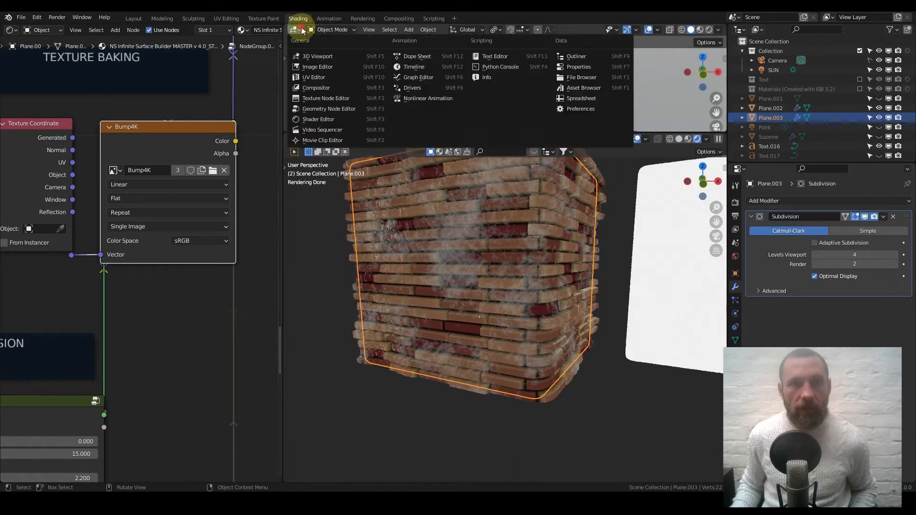
click(332, 67)
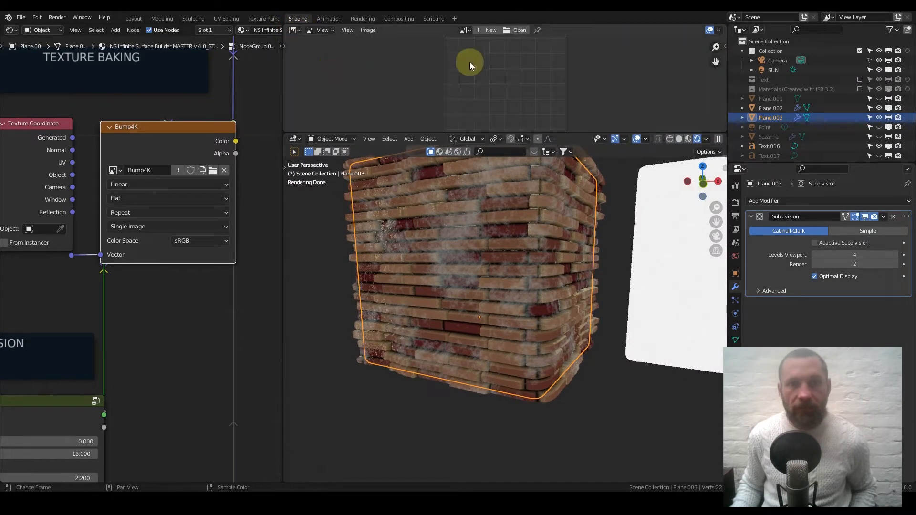
- Create a new 4096 x 4096 px image named ISB4Col with Alpha disabled in the Image Editor
click(492, 31)
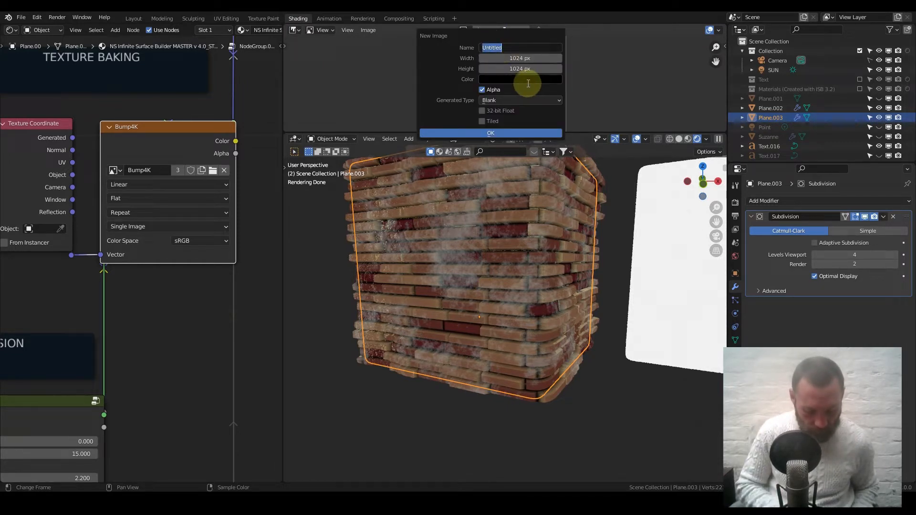
text(ISB4Col)
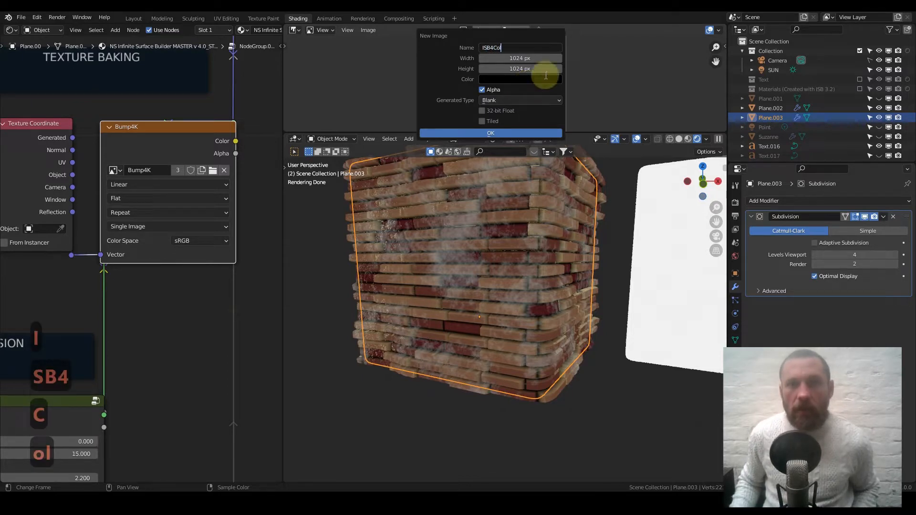
click(543, 60)
drag(540, 59, 540, 69)
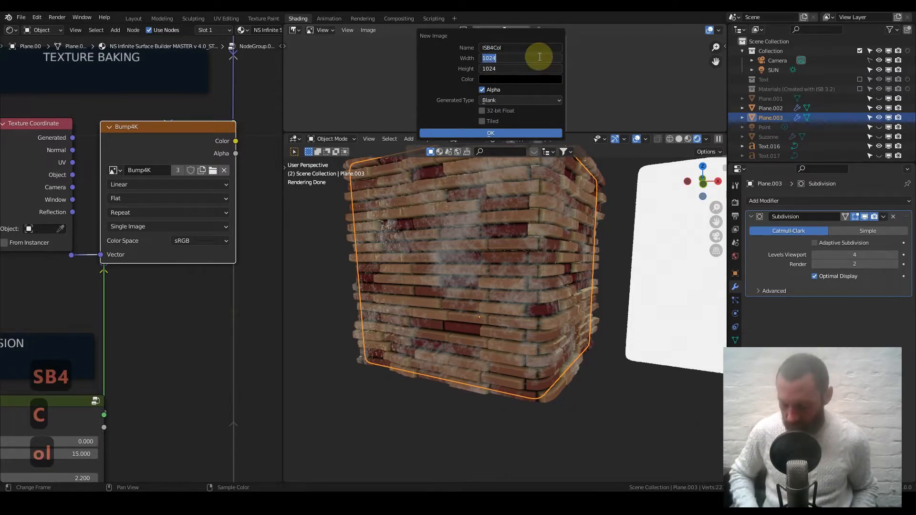
text(4096)
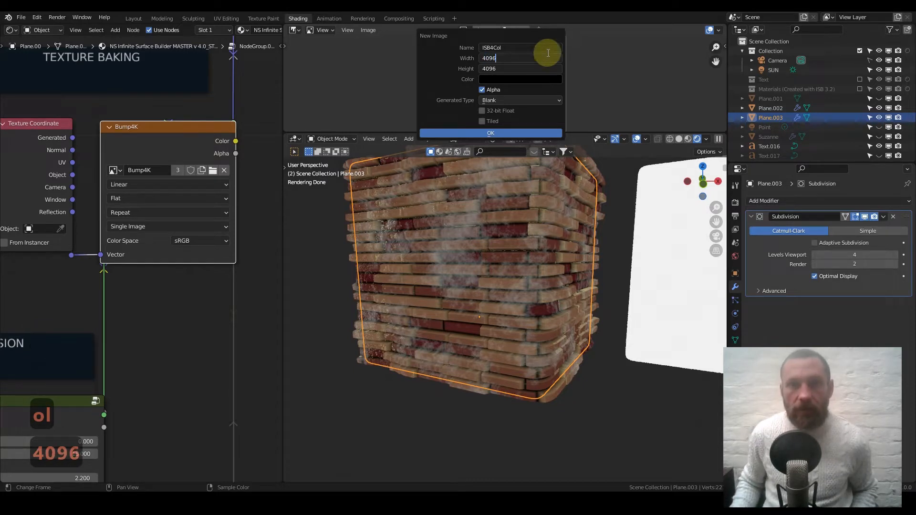
click(464, 80)
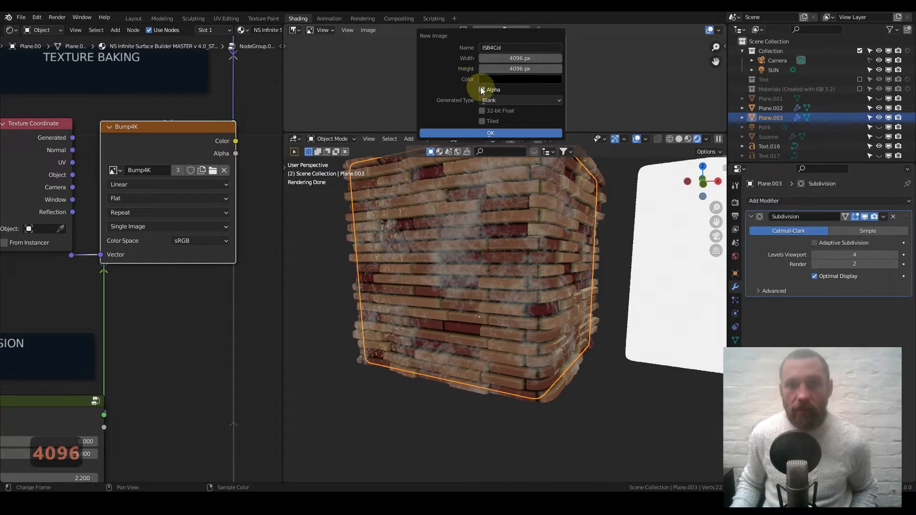
click(505, 135)
scroll(472, 87, down, 13)
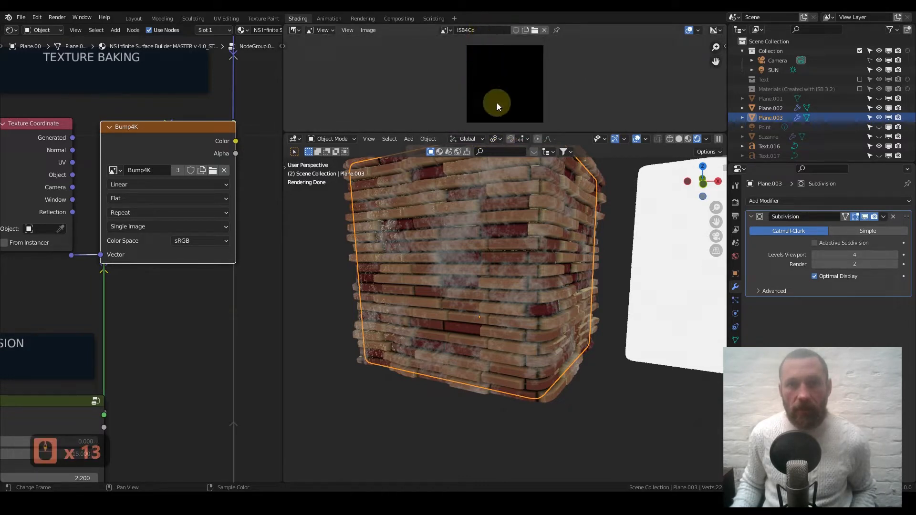
- Assign ISB4Col to the texture baking image node and turn off the brick object's Subdivision modifier in the viewport
click(115, 170)
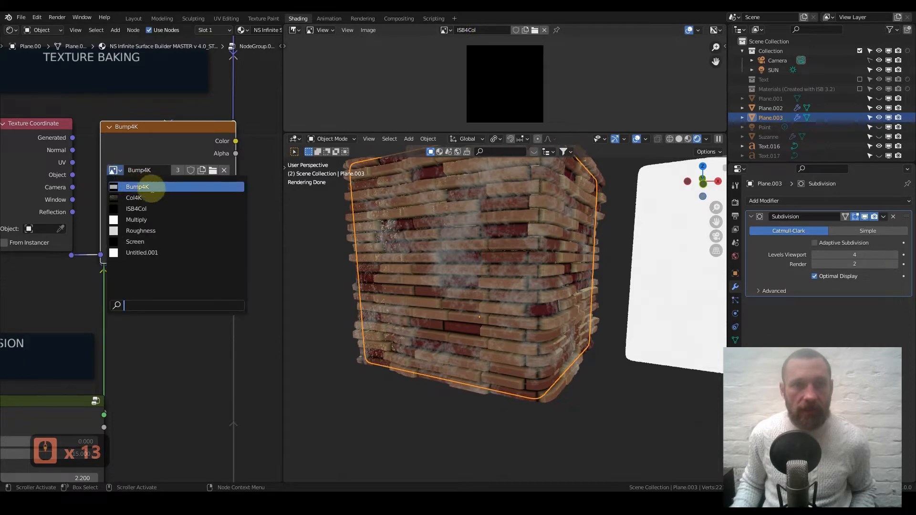
click(165, 208)
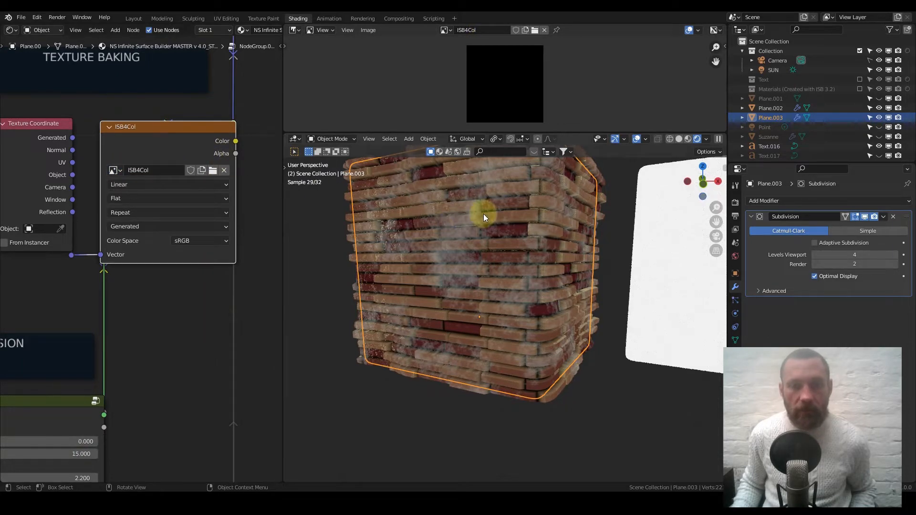
shift+middle_drag(436, 237, 452, 263)
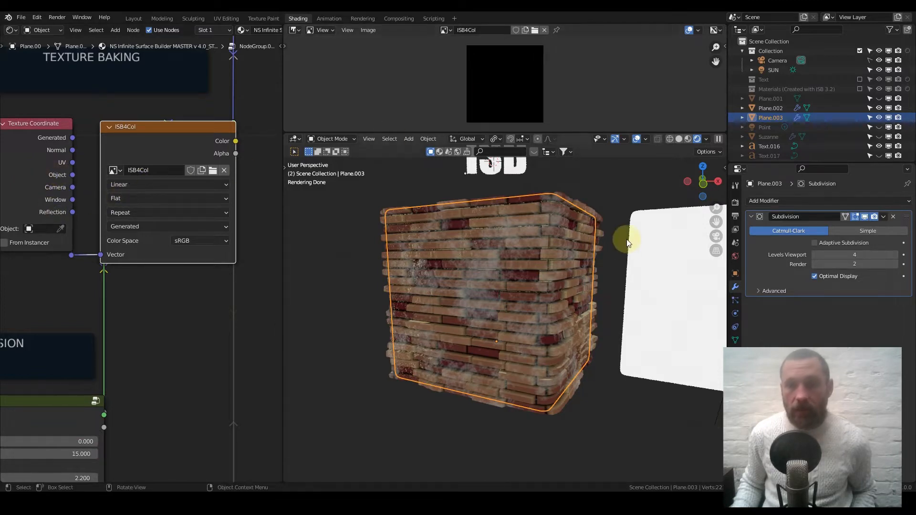
click(866, 217)
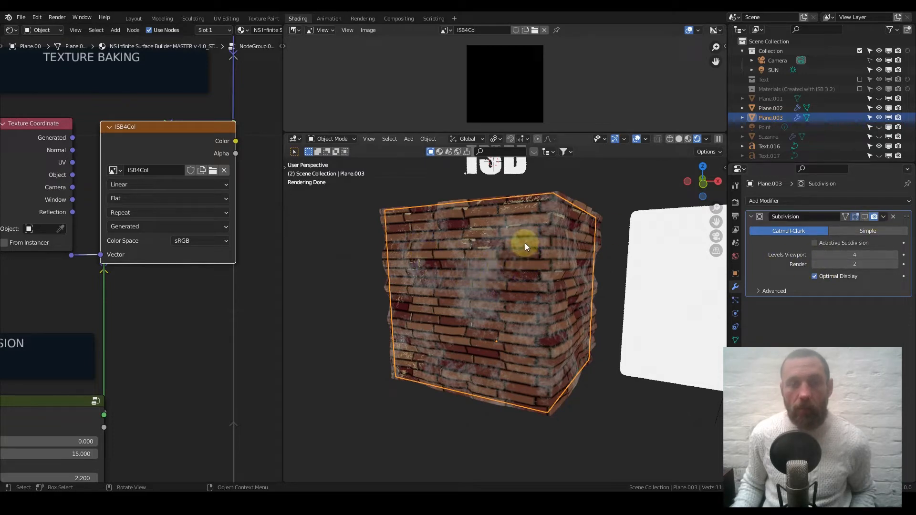
- Set the render performance Tile Size to 4096
click(735, 202)
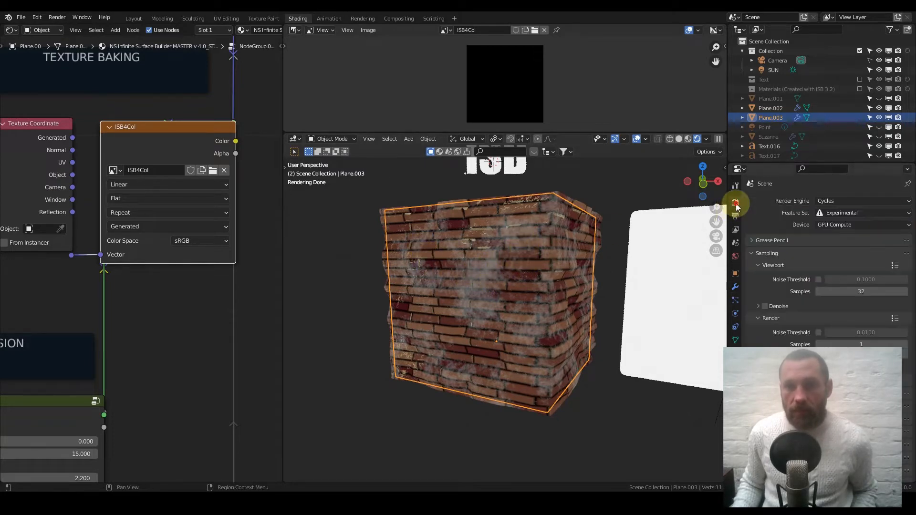
scroll(791, 322, down, 3)
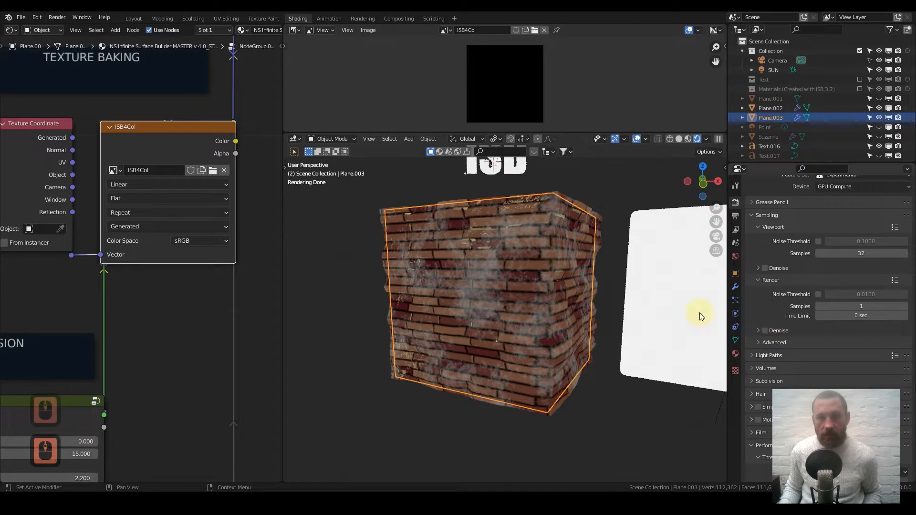
scroll(773, 319, down, 12)
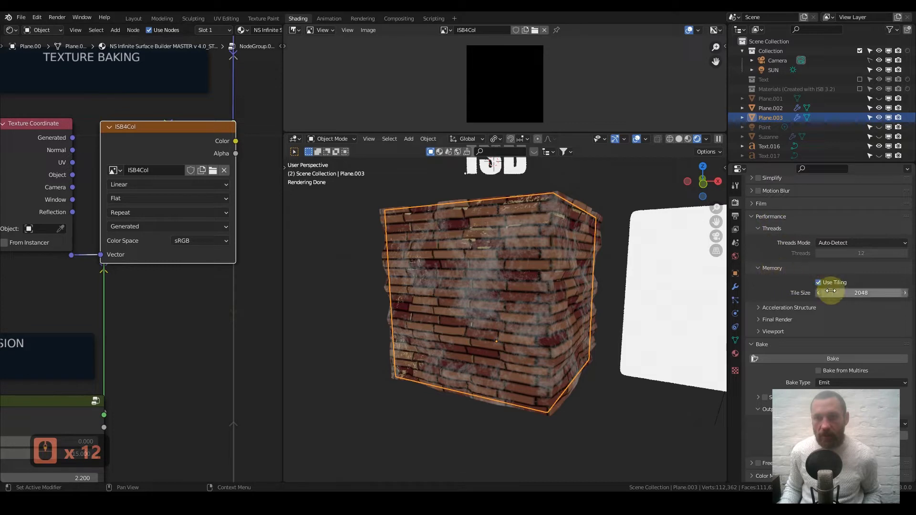
click(847, 293)
text(4096)
key(Return)
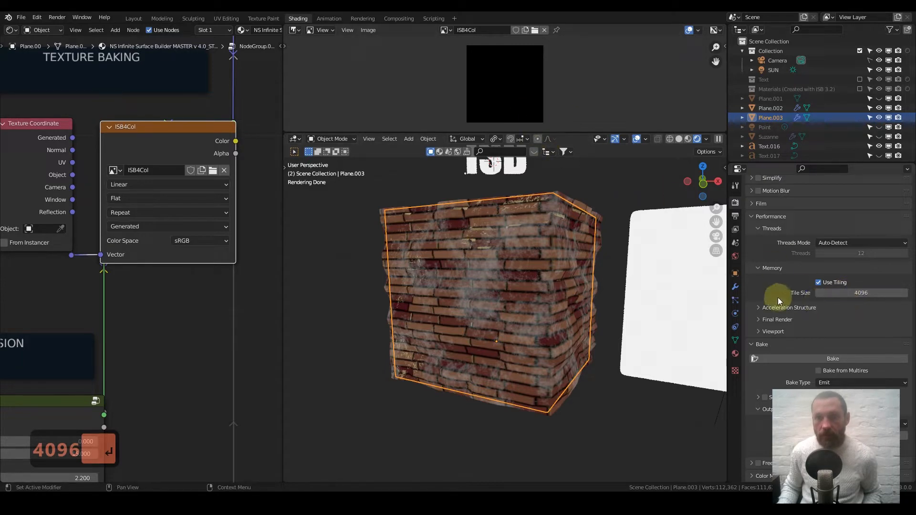
- Collapse the Sampling and Performance render settings and choose Emit as the Bake Type
scroll(778, 298, down, 3)
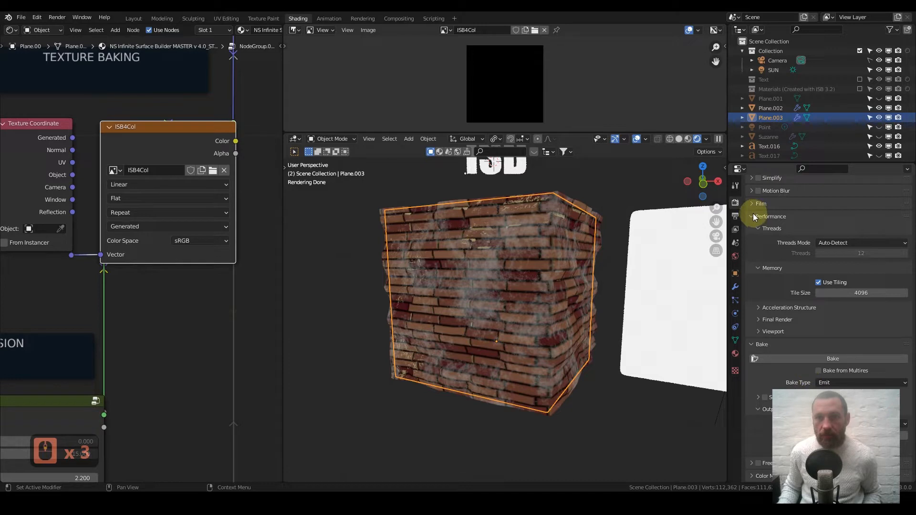
scroll(754, 213, up, 6)
scroll(756, 241, up, 3)
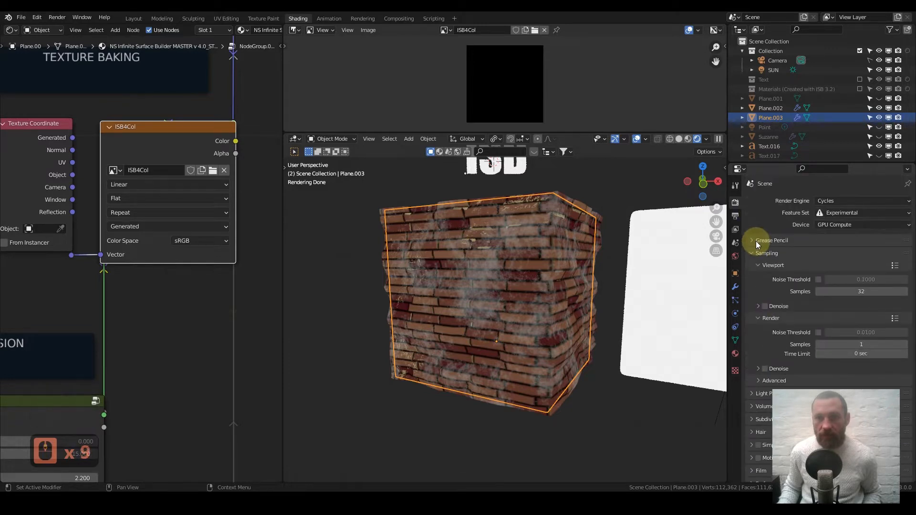
click(753, 253)
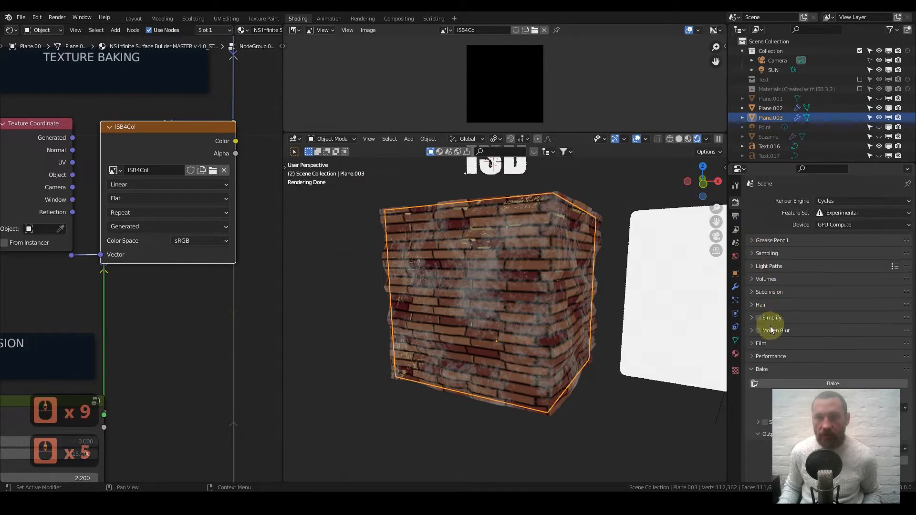
scroll(766, 325, down, 2)
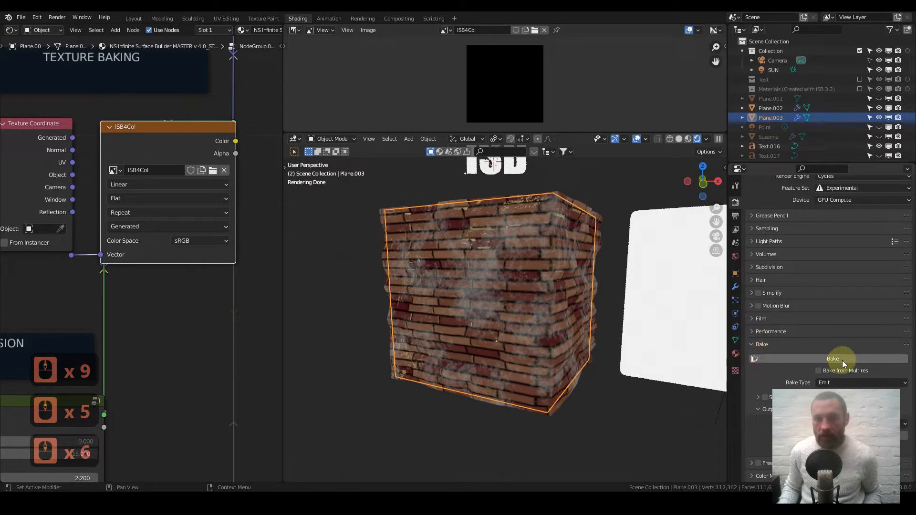
click(828, 383)
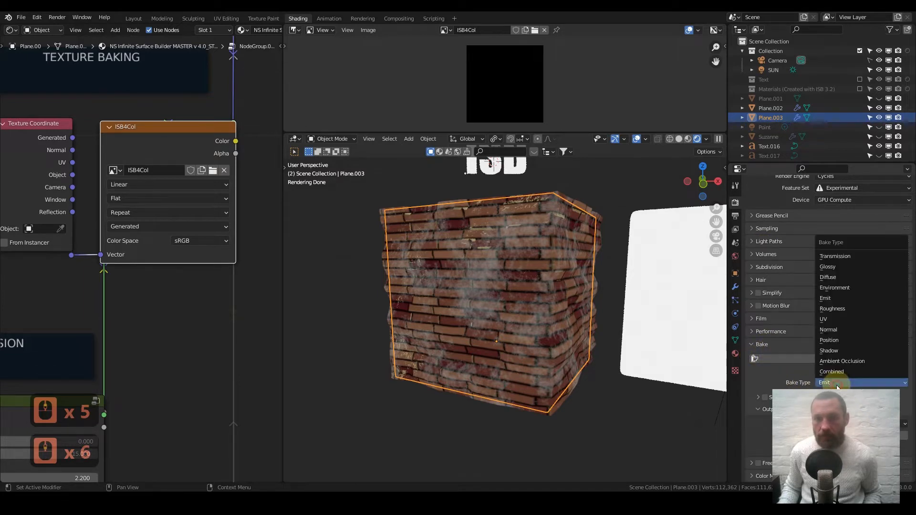
click(835, 296)
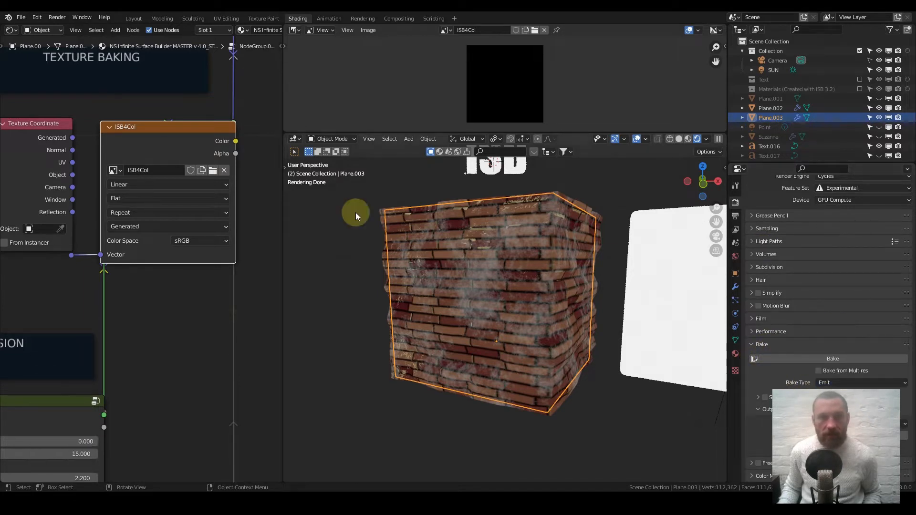
- Check the COLOUR output connection in the texture baking section and bake it to the ISB4Col image
scroll(165, 215, down, 10)
scroll(139, 205, up, 4)
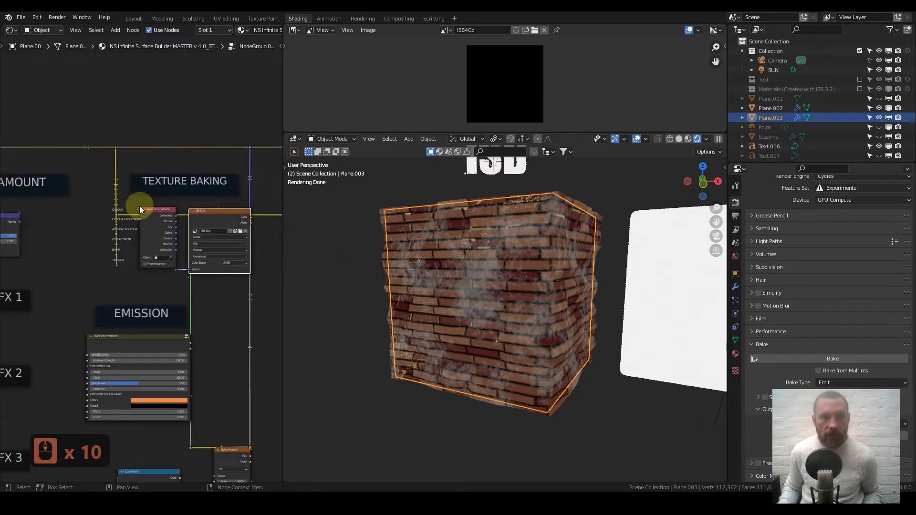
scroll(110, 190, up, 2)
scroll(111, 190, up, 5)
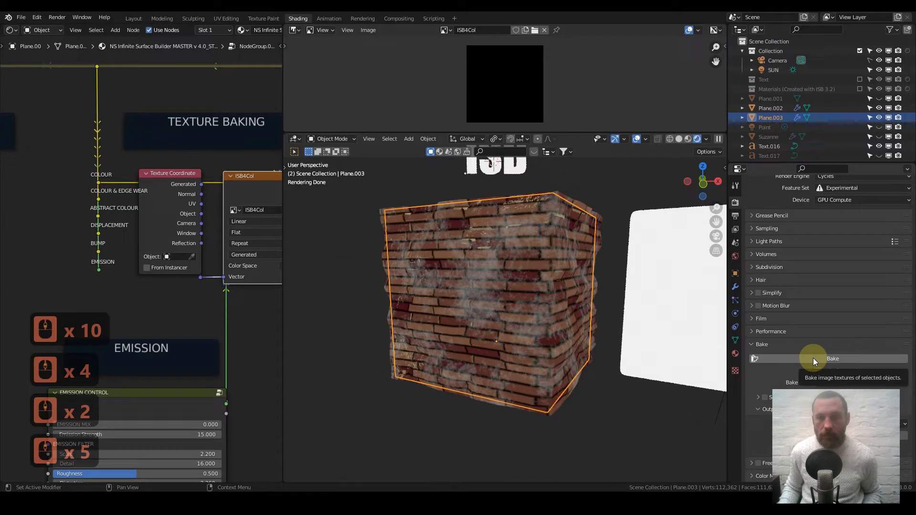
click(813, 358)
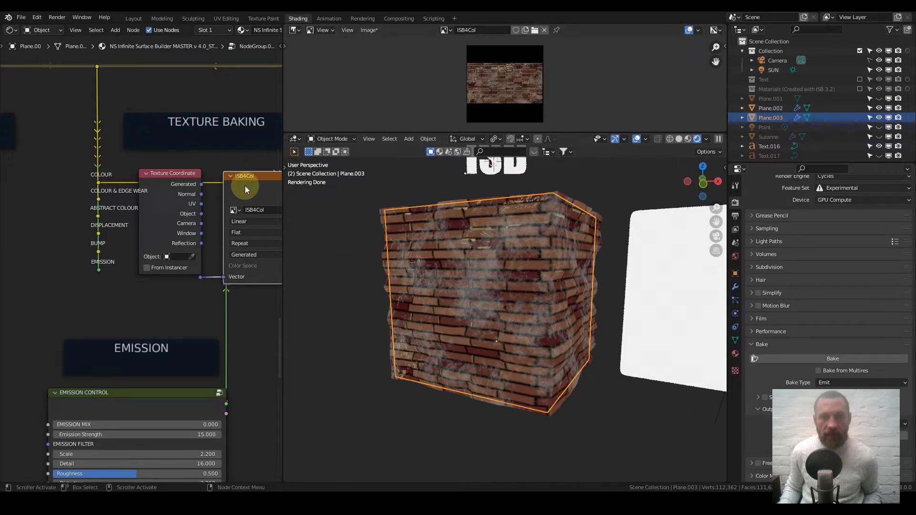
- Save the baked ISB4Col image to disk in TIFF format in the NS The Infinite Surface Builder v4.0 folder
click(369, 30)
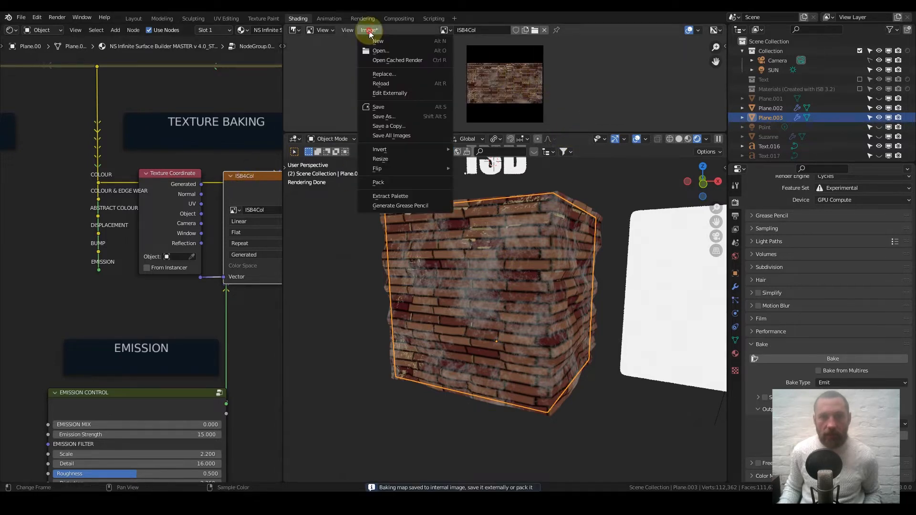
click(403, 116)
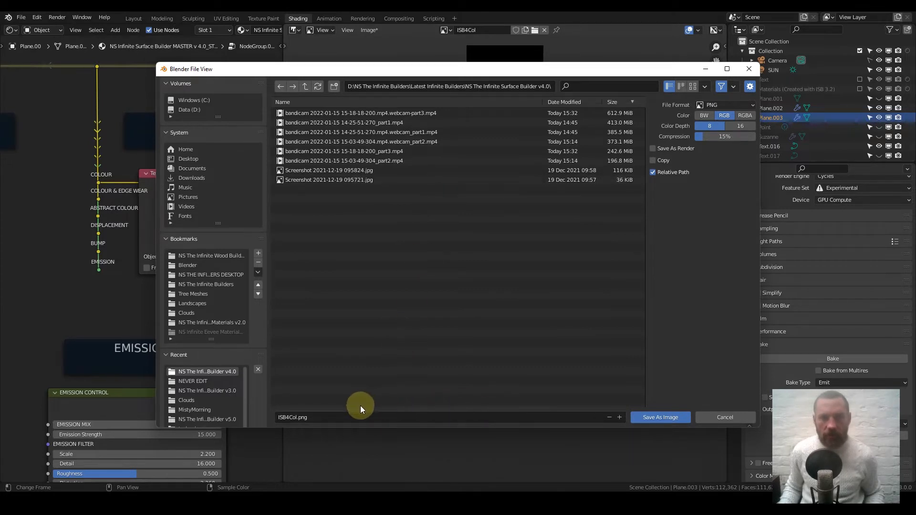
click(735, 105)
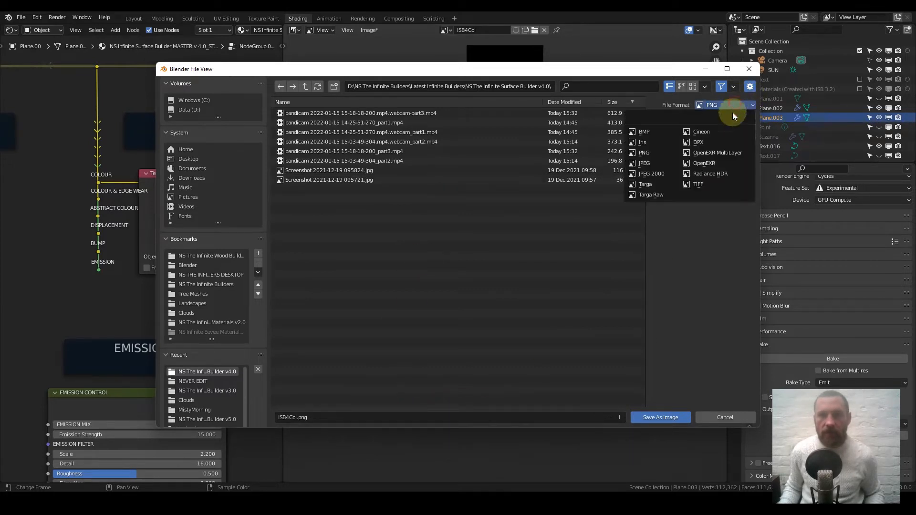
click(709, 184)
click(674, 419)
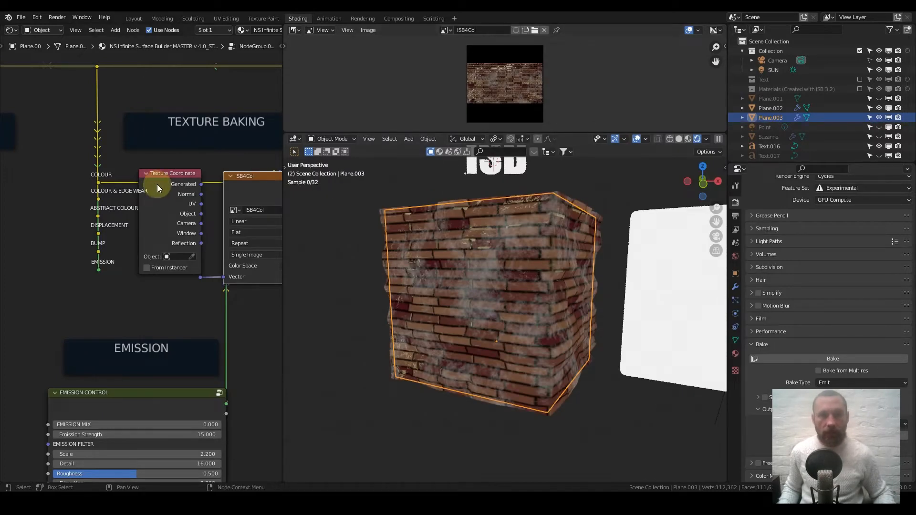
- Preview the DISPLACEMENT output of the texture baking section on the brick object
scroll(131, 196, up, 5)
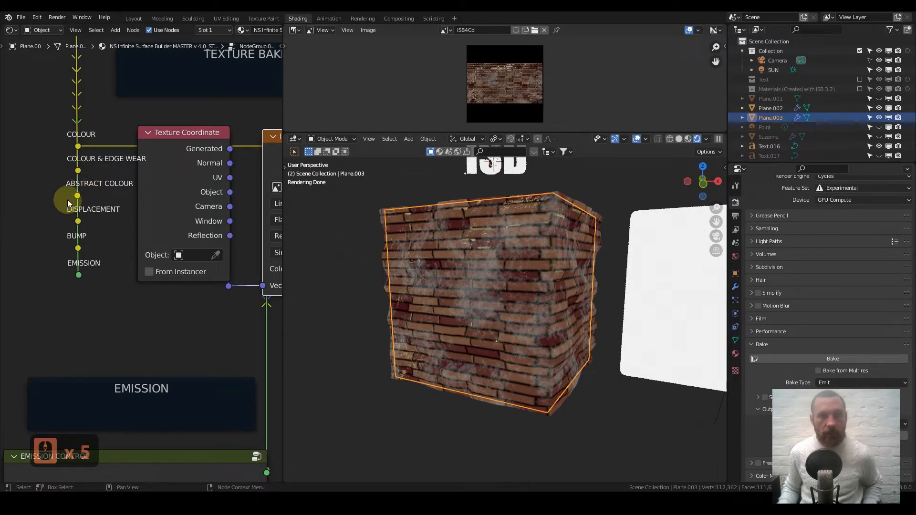
key(ctrl)
key(shift)
ctrl+shift+click(77, 222)
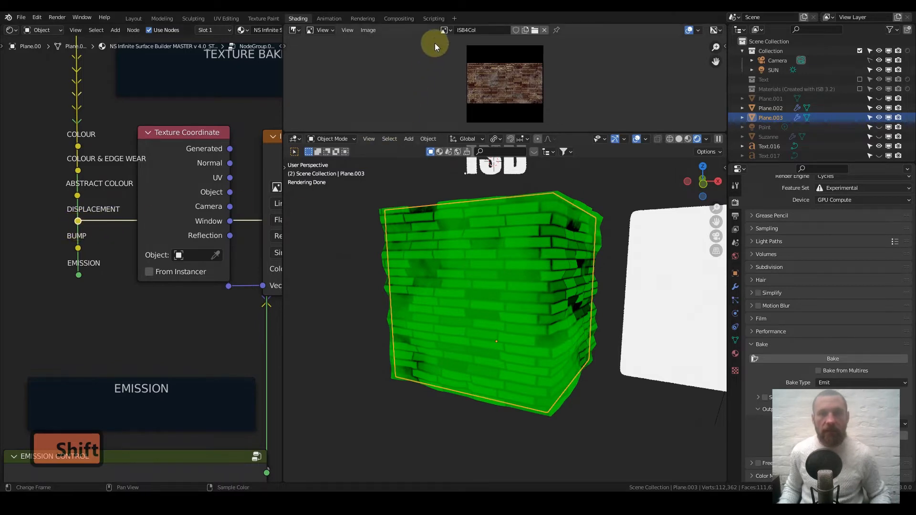
- Unlink ISB4Col from the Image Editor and create a new 4096 x 4096 px image named ISB4Disp
click(544, 30)
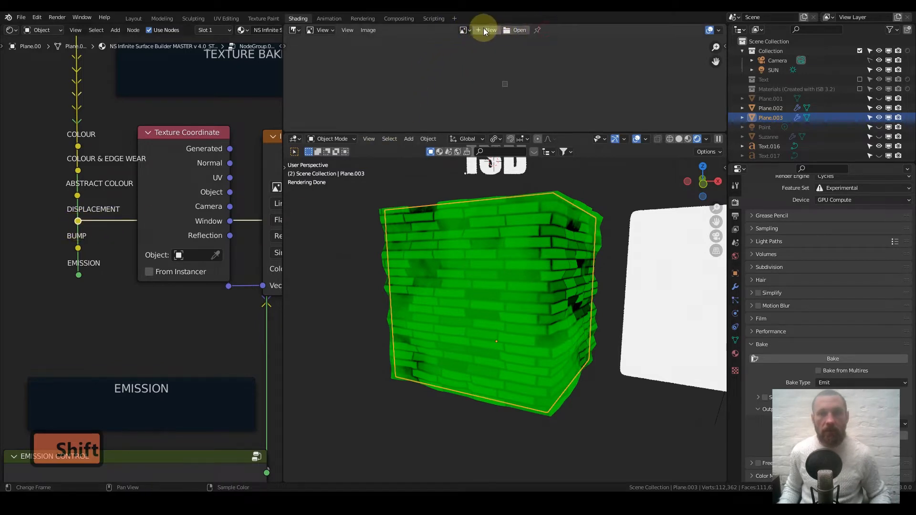
click(489, 30)
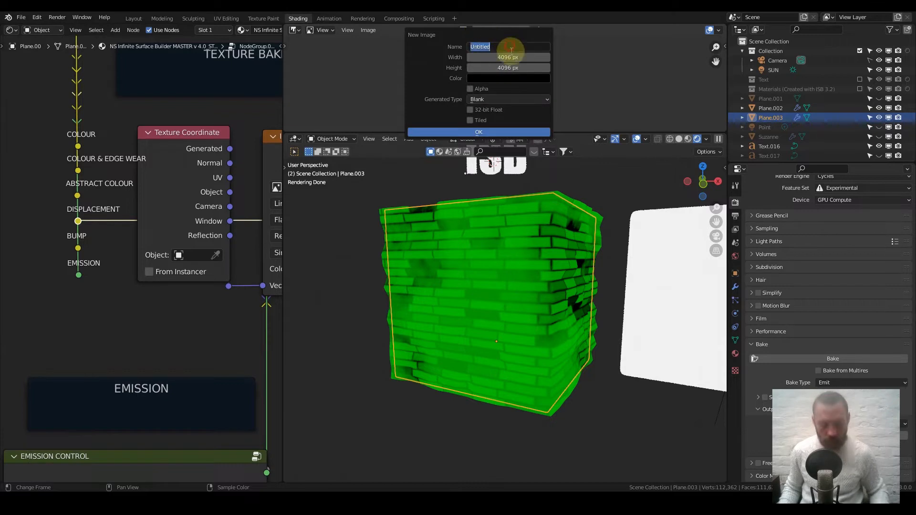
text(ISB)
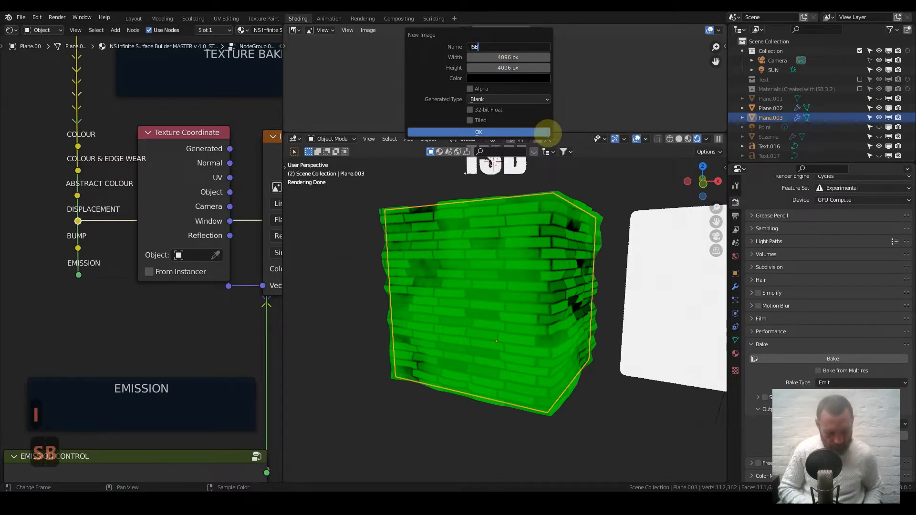
text(4Disp)
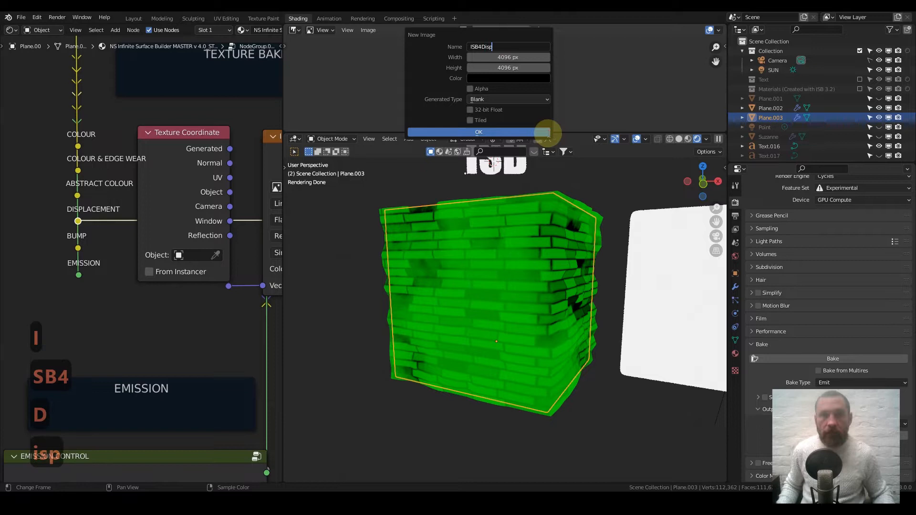
click(480, 132)
- Assign the ISB4Disp image to the image texture node in the texture baking section
middle_drag(206, 225, 53, 213)
click(137, 174)
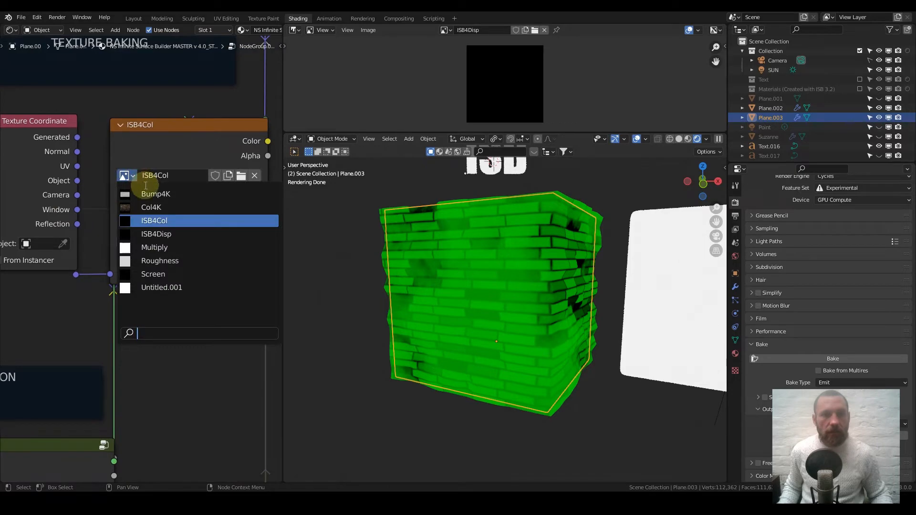
click(175, 234)
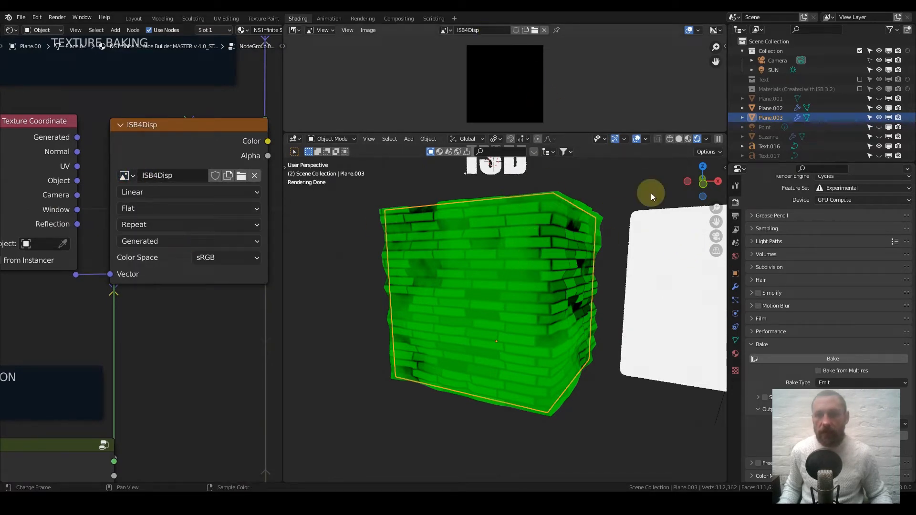
- Bake the brick object's displacement output to the ISB4Disp image
click(837, 359)
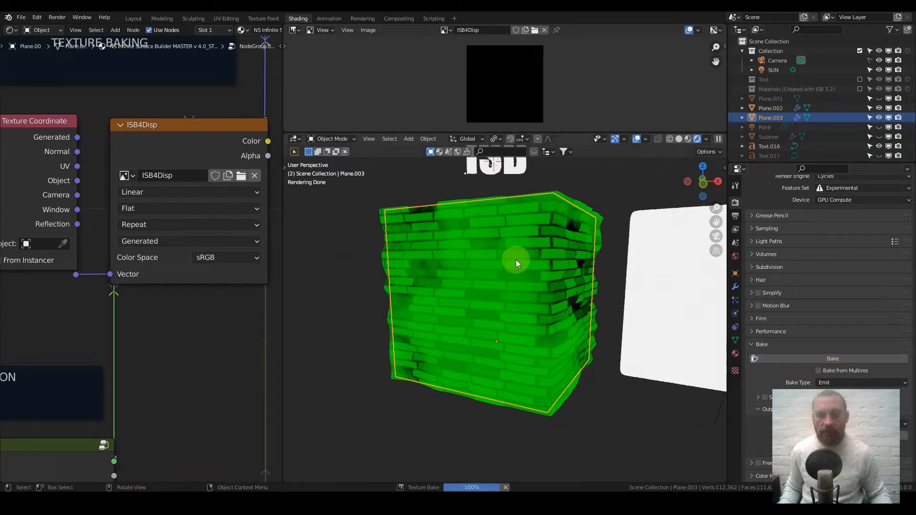
click(365, 30)
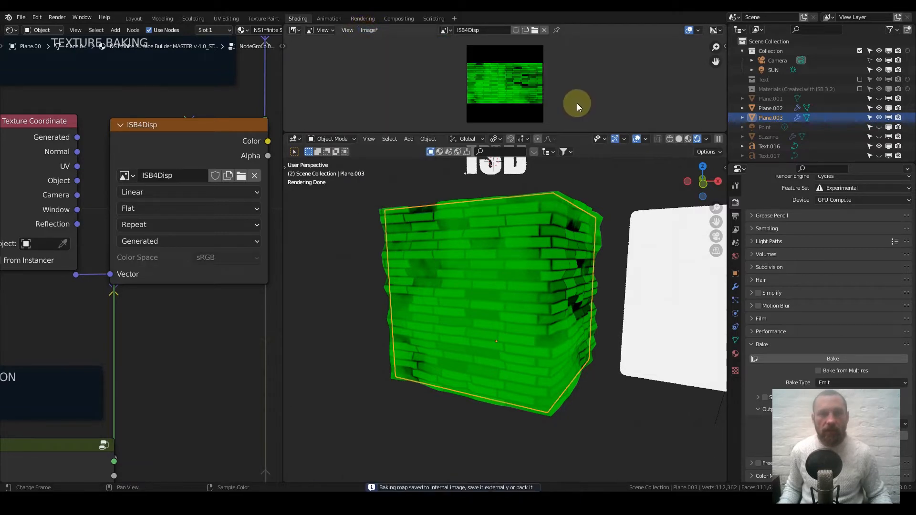
click(371, 30)
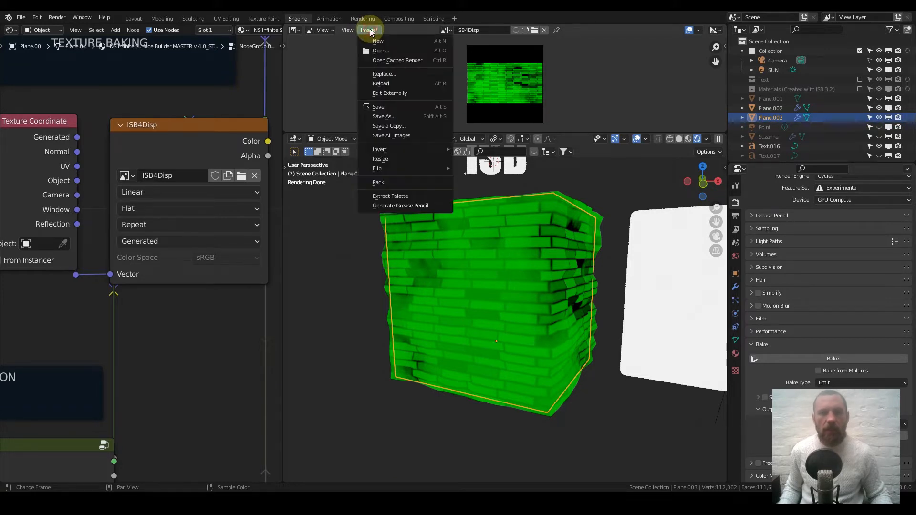
click(399, 116)
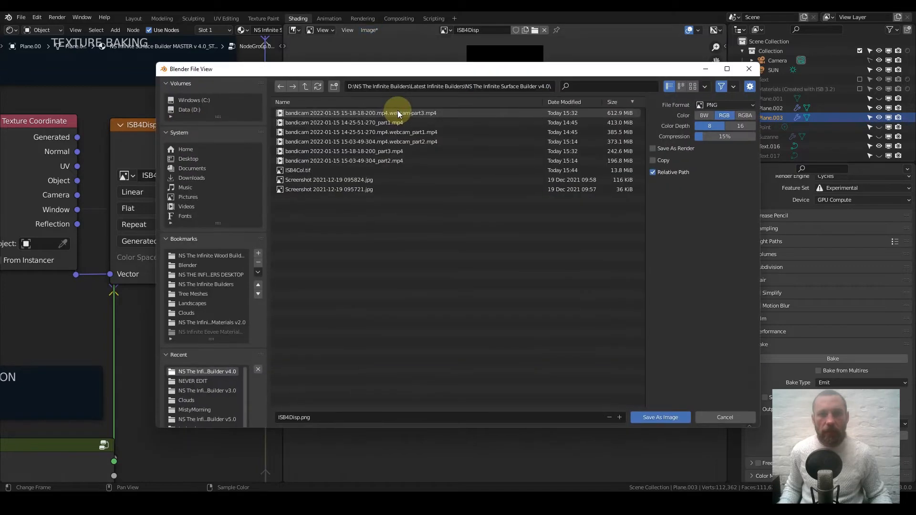
click(728, 104)
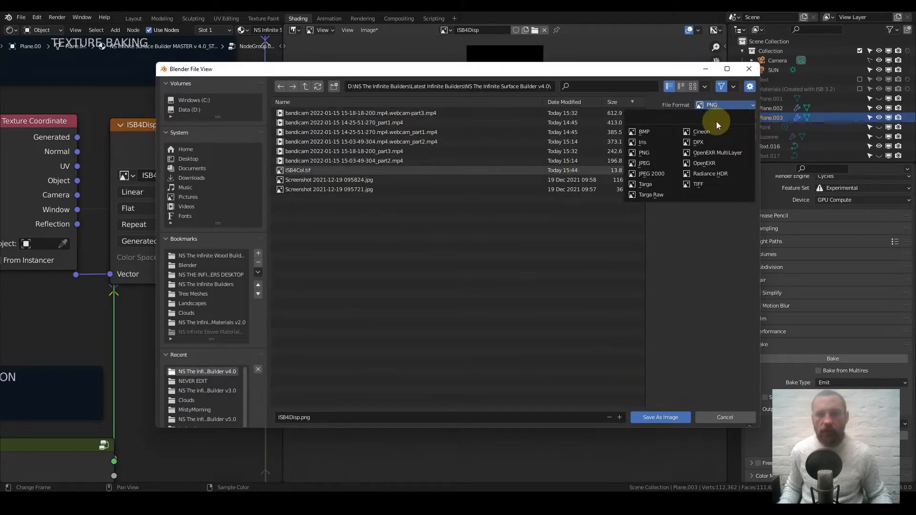
click(718, 159)
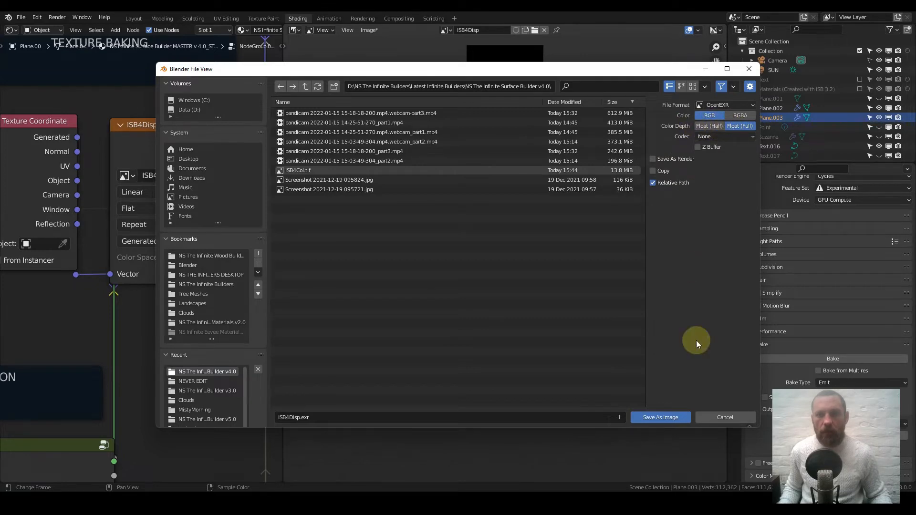
click(735, 419)
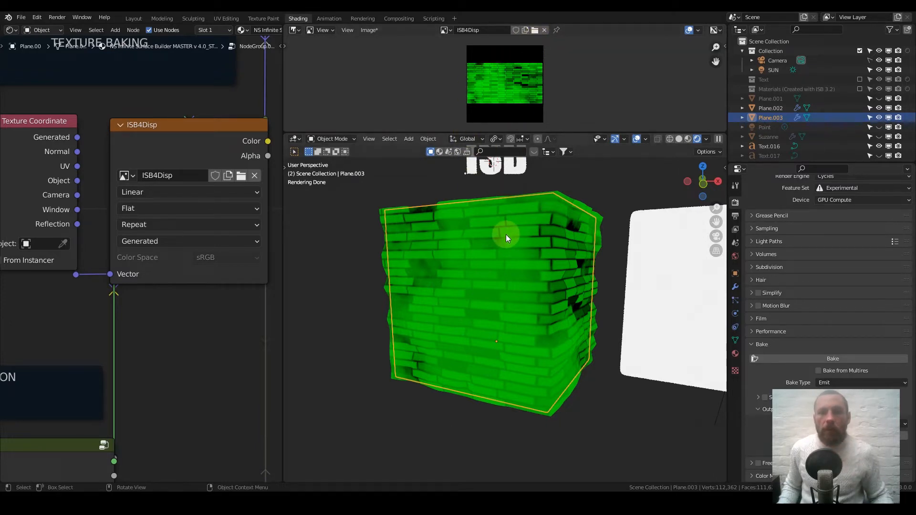
- Unlink ISB4Disp from the Image Editor and create a new 4096 x 4096 px image named ISB4Disp2 with 32-bit Float enabled
click(544, 30)
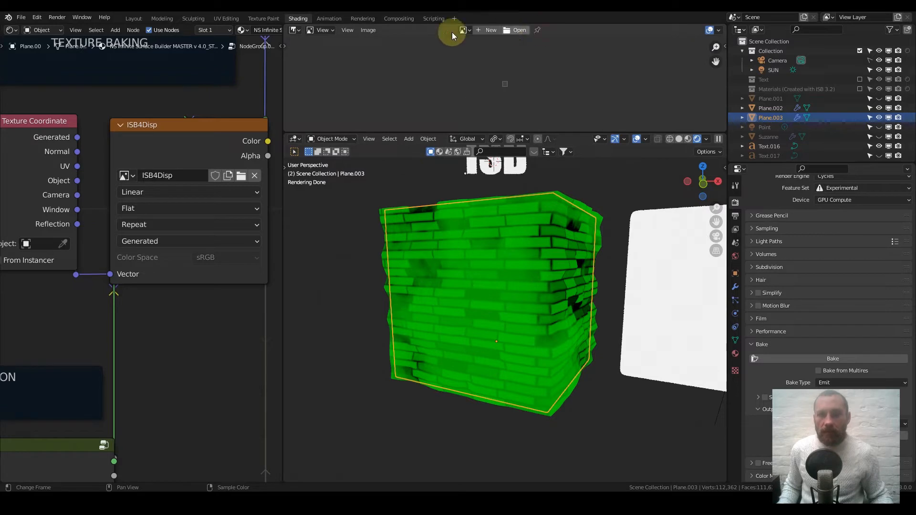
click(489, 30)
click(504, 48)
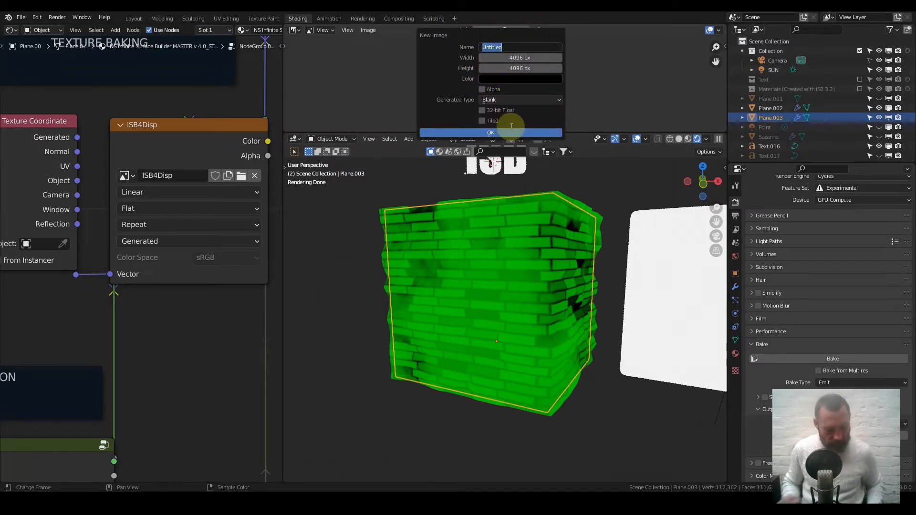
key(shift)
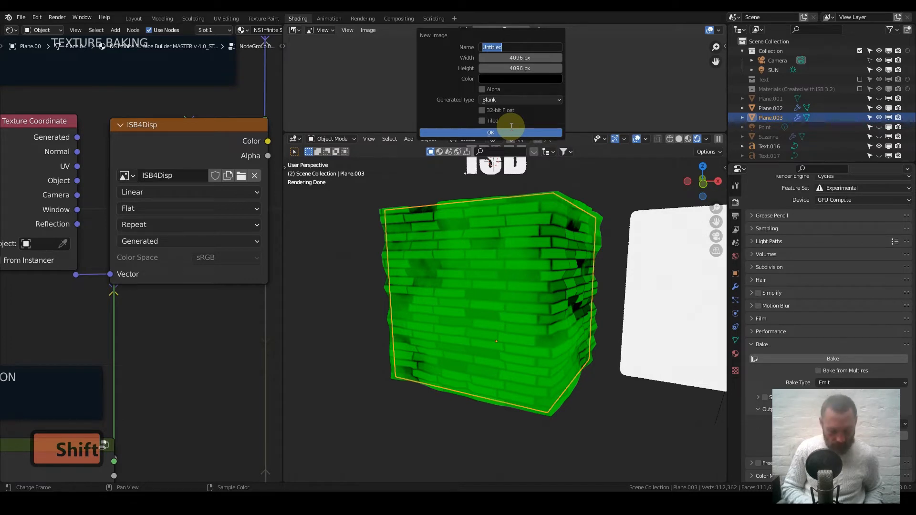
text(ISB4)
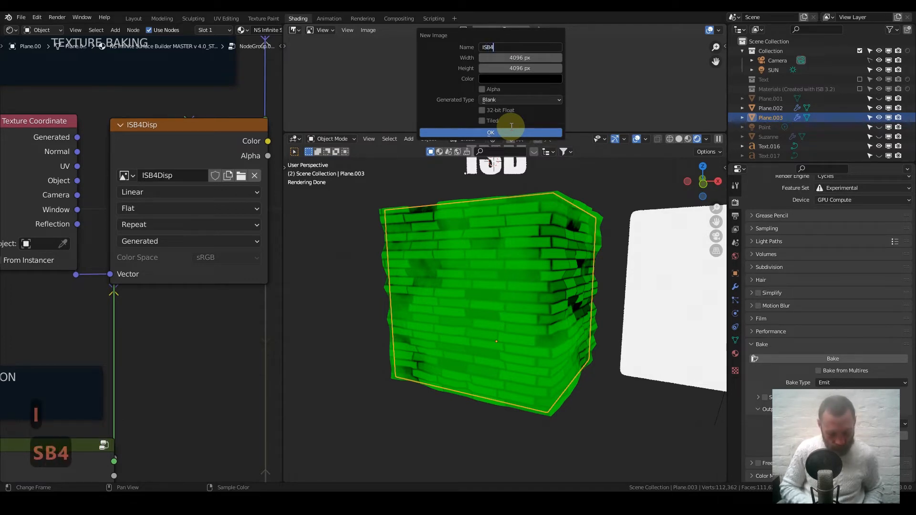
text(Disp2)
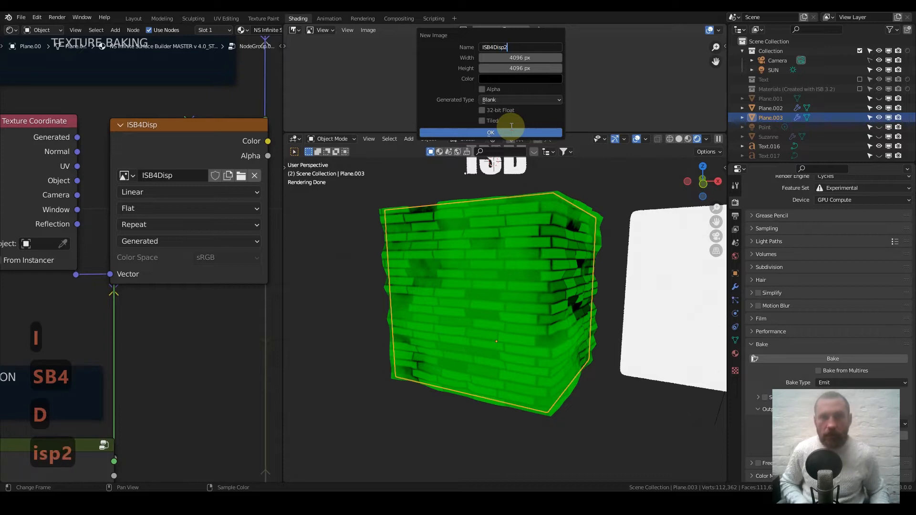
key(Return)
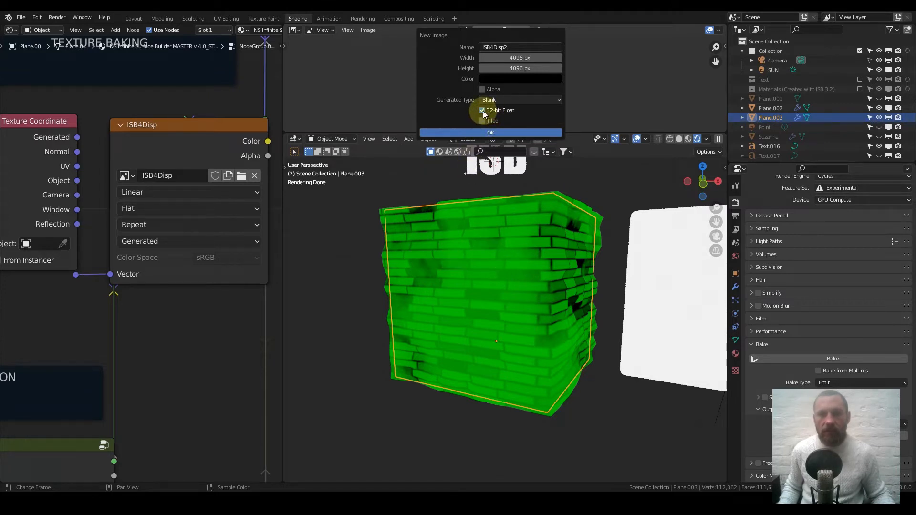
click(506, 133)
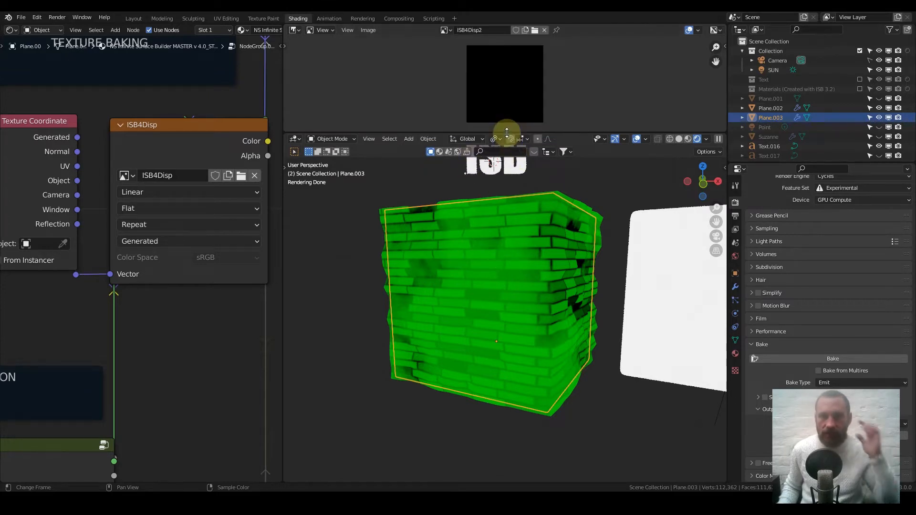
- Assign ISB4Disp2 to the image texture node in the texture baking section and bake the displacement to it
click(126, 176)
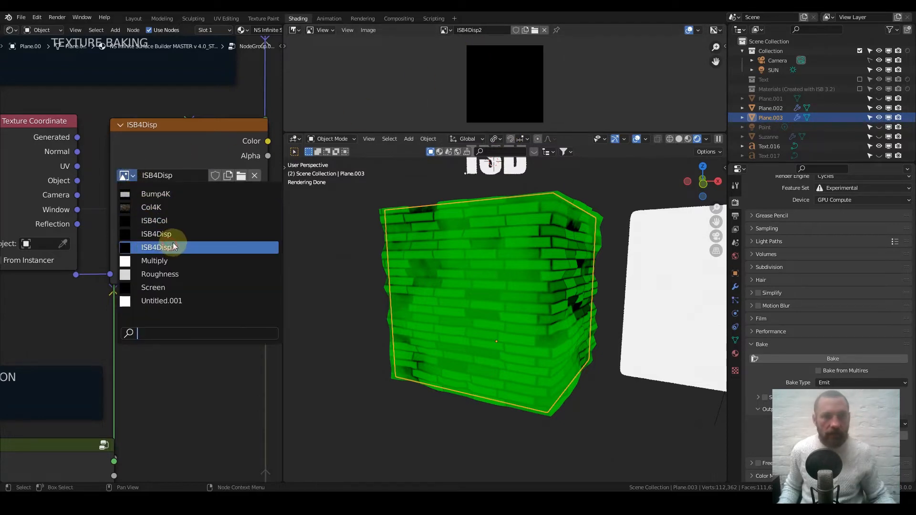
click(164, 246)
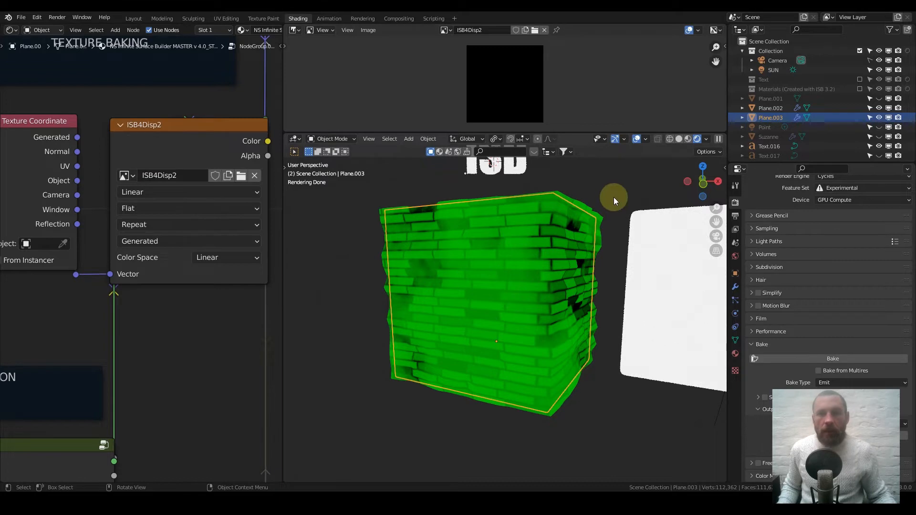
click(849, 362)
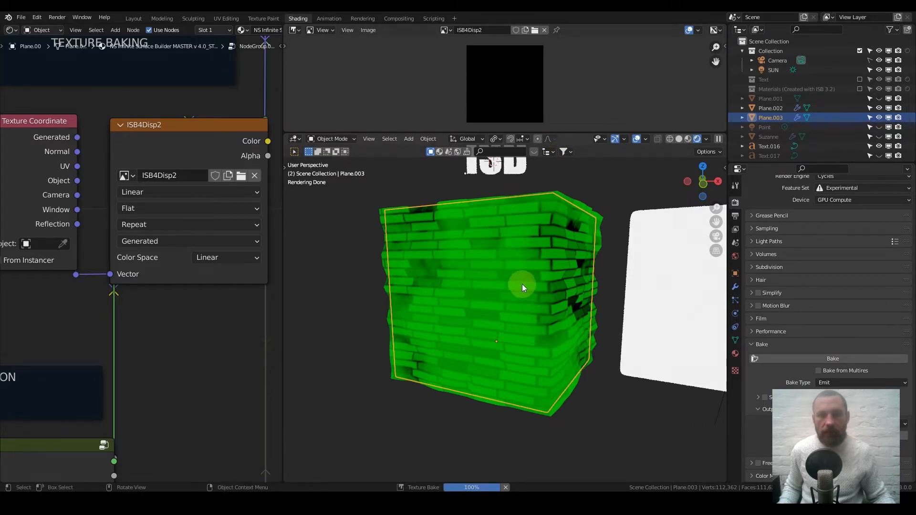
- Save the baked ISB4Disp2 image to disk in OpenEXR format with RGB colour and Float (Full) depth
click(369, 30)
click(396, 117)
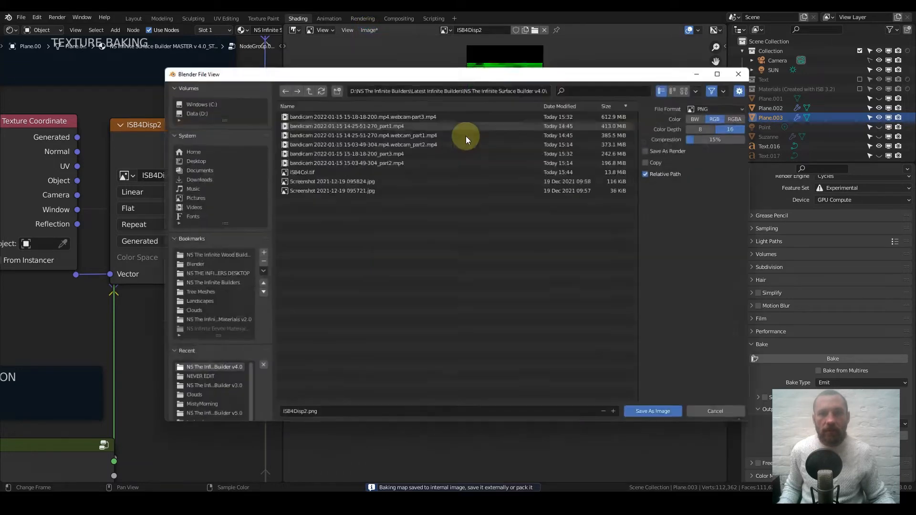
click(724, 105)
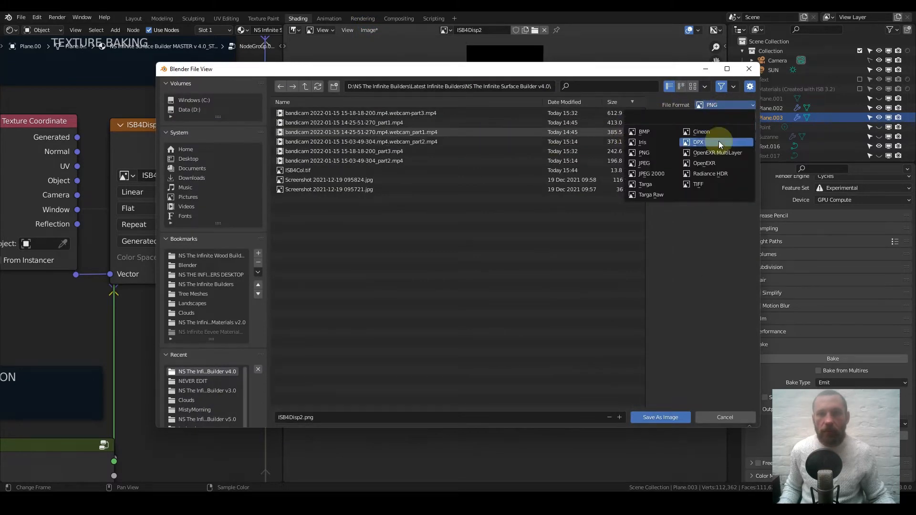
click(705, 163)
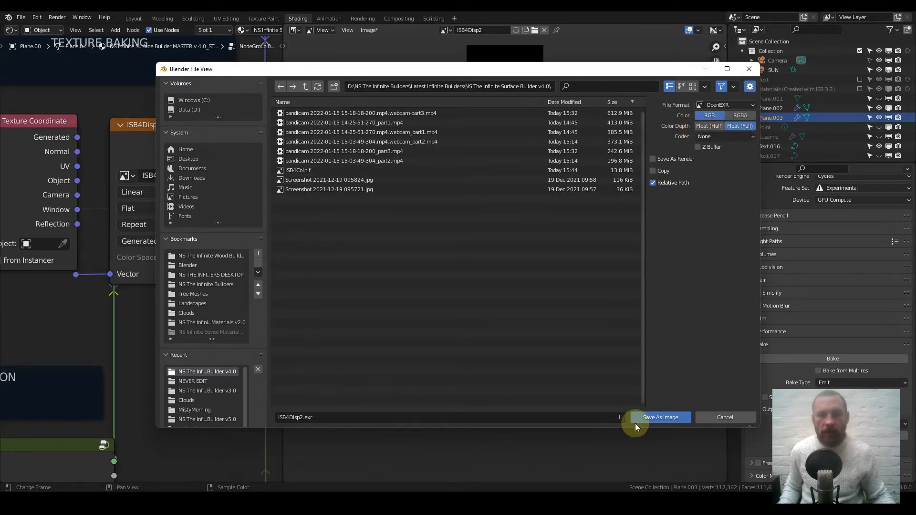
click(653, 418)
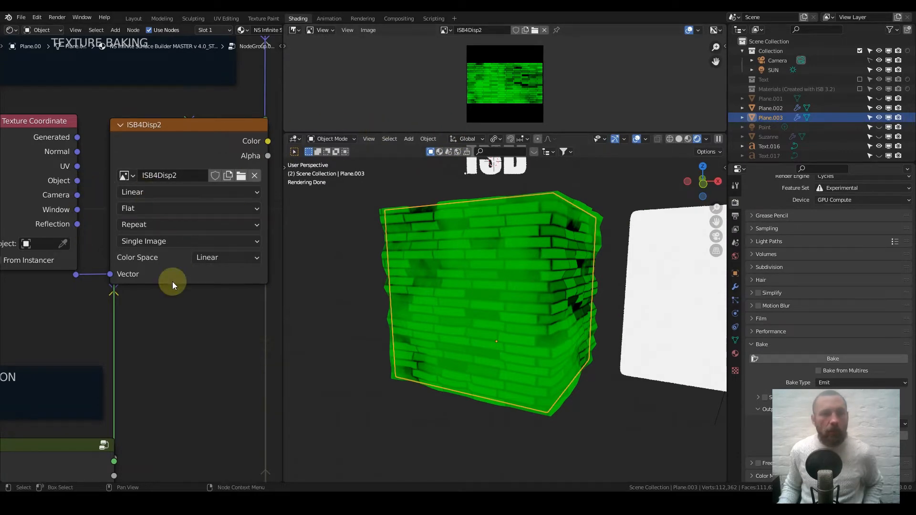
- Preview the BUMP output of the texture baking section on the brick object
scroll(119, 274, down, 8)
scroll(148, 242, up, 6)
scroll(162, 229, up, 3)
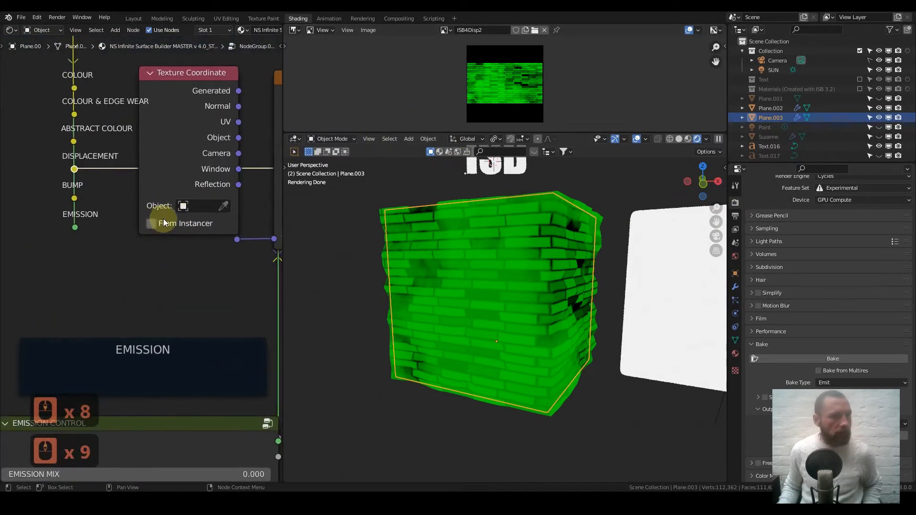
ctrl+shift+click(74, 198)
scroll(194, 189, down, 2)
middle_drag(194, 189, 96, 187)
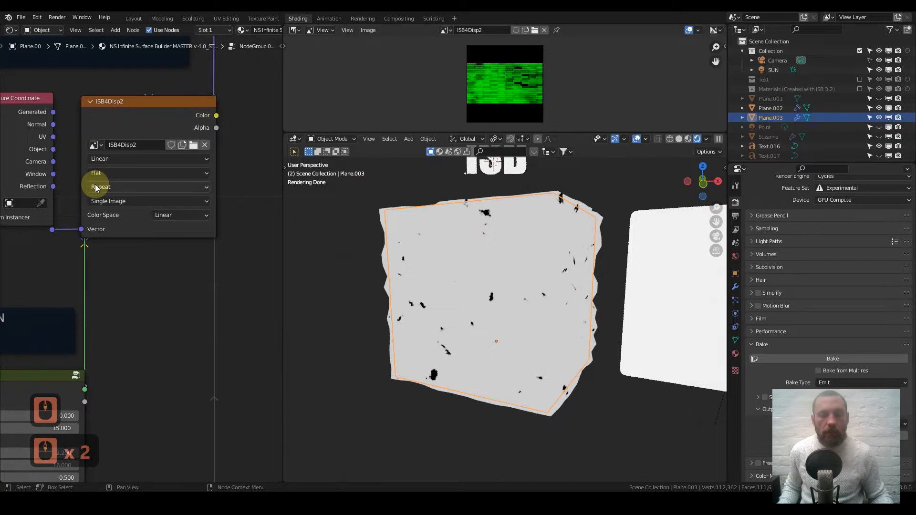
scroll(165, 203, up, 3)
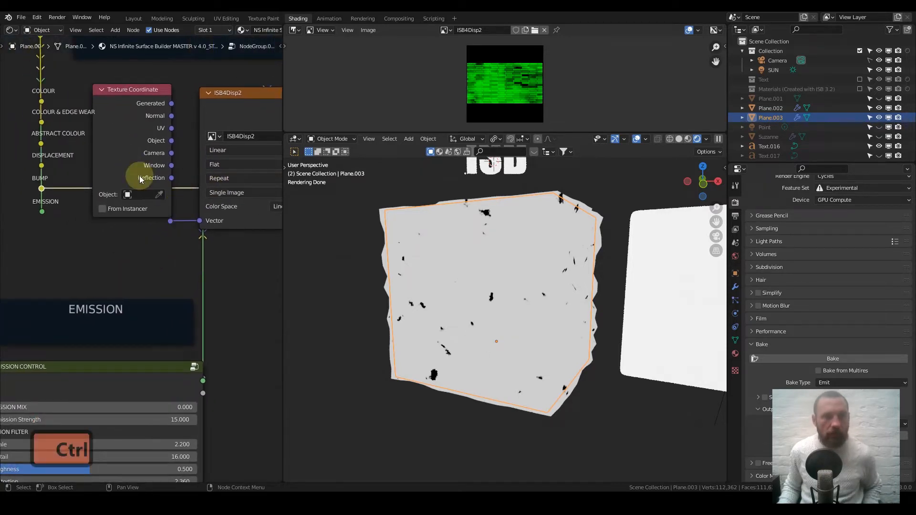
- Reconnect the Mix Shader above the RECONNECT HERE label to the material output to restore the full brick material
scroll(144, 179, down, 9)
middle_drag(155, 212, 44, 200)
middle_drag(97, 211, 22, 214)
scroll(137, 209, up, 8)
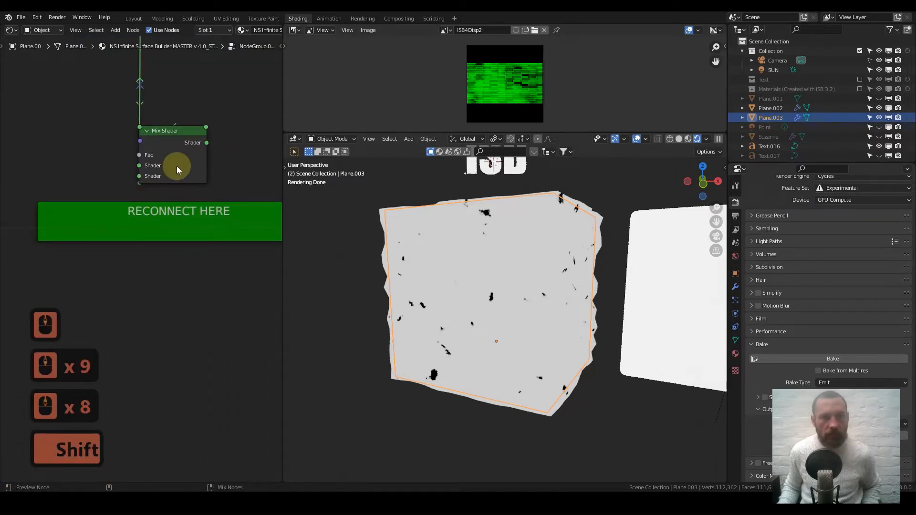
ctrl+shift+click(177, 167)
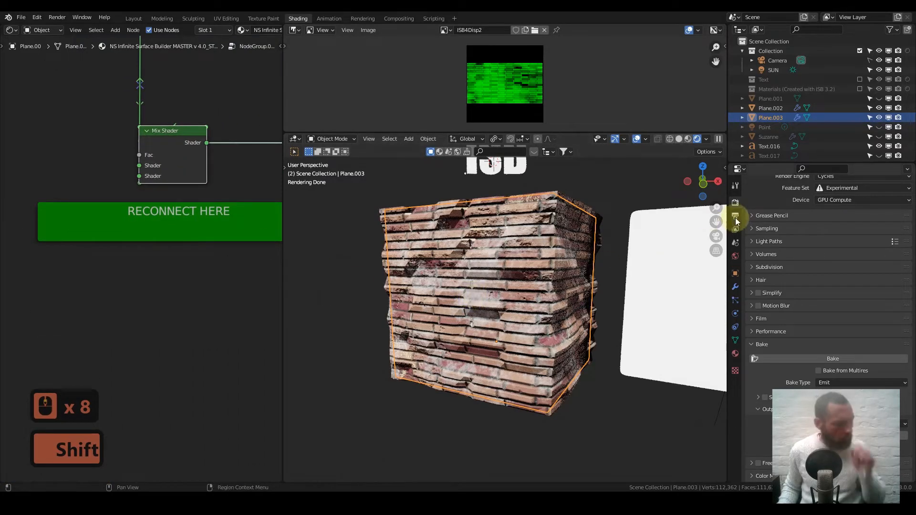
- Enable the viewport display of the brick object's Subdivision modifier and inspect the displaced bricks up close
click(736, 286)
click(865, 216)
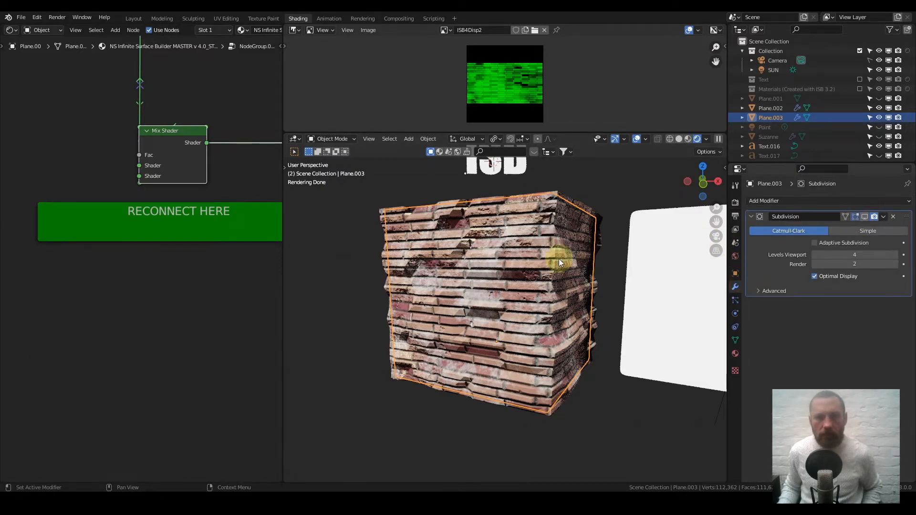
scroll(467, 287, up, 6)
scroll(466, 288, up, 3)
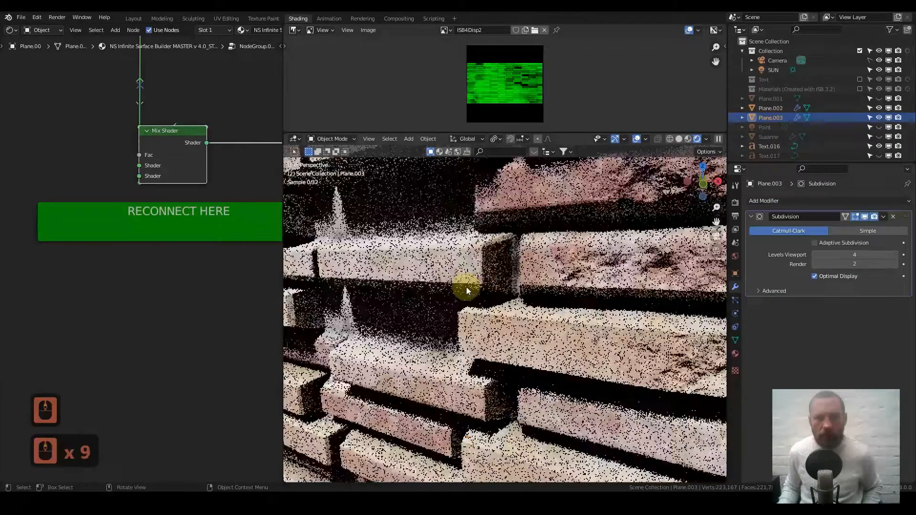